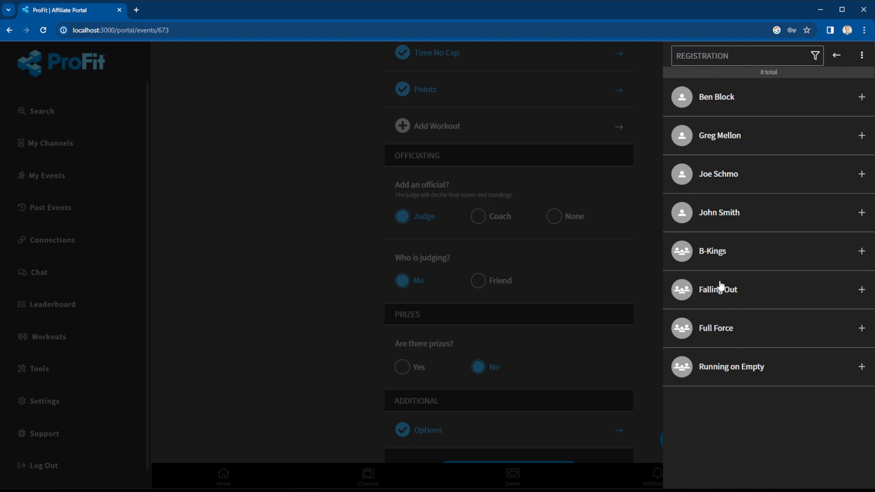
- Open Heats, Lanes, and Areas in the competition's additional options and try switching to Schedule View
left_click(831, 56)
scroll(638, 237, "up", 6)
scroll(529, 227, "up", 7)
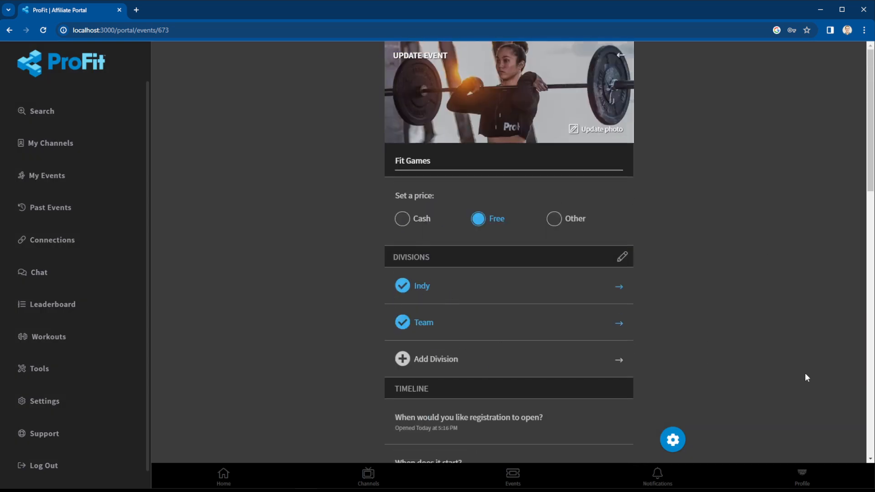
scroll(707, 333, "down", 12)
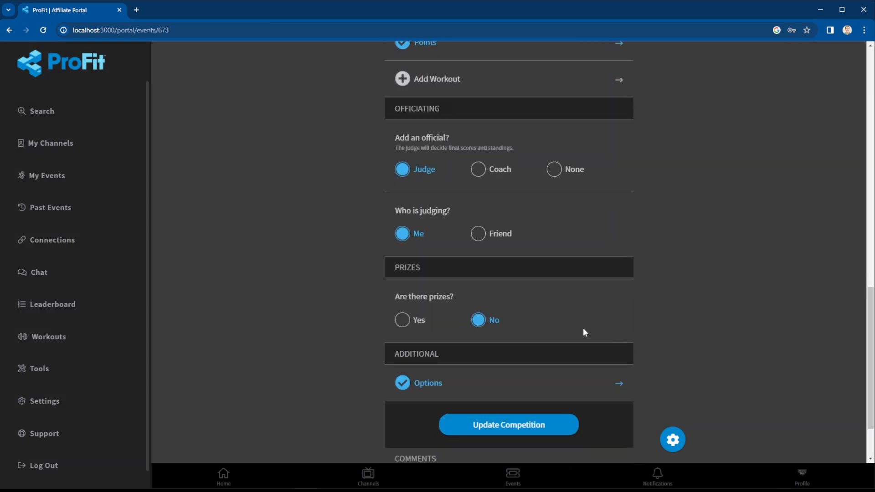
scroll(583, 327, "down", 2)
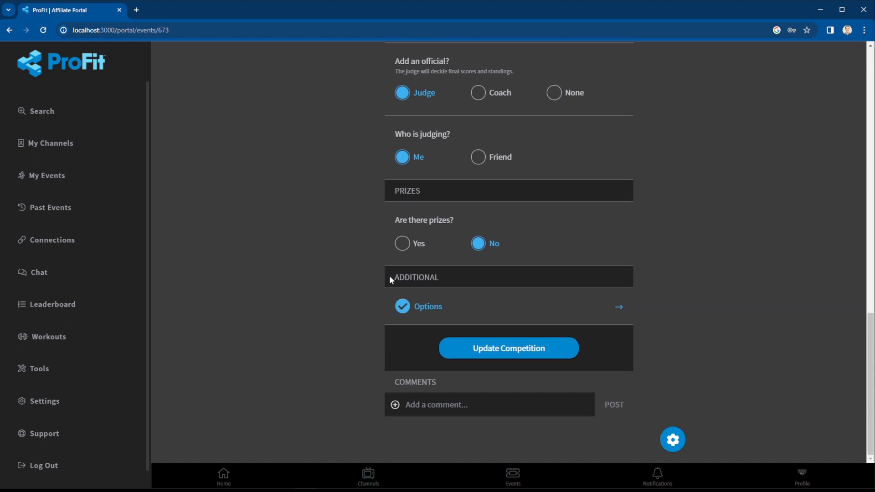
left_click(430, 306)
scroll(739, 247, "down", 10)
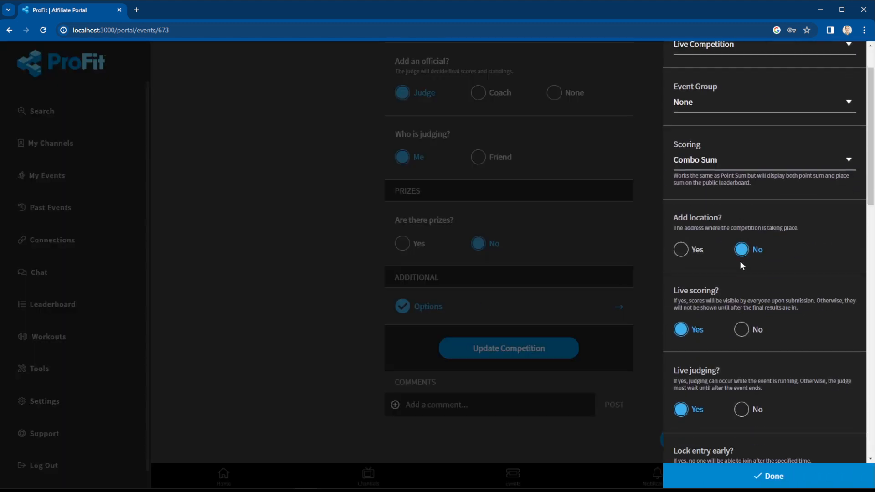
scroll(743, 270, "down", 4)
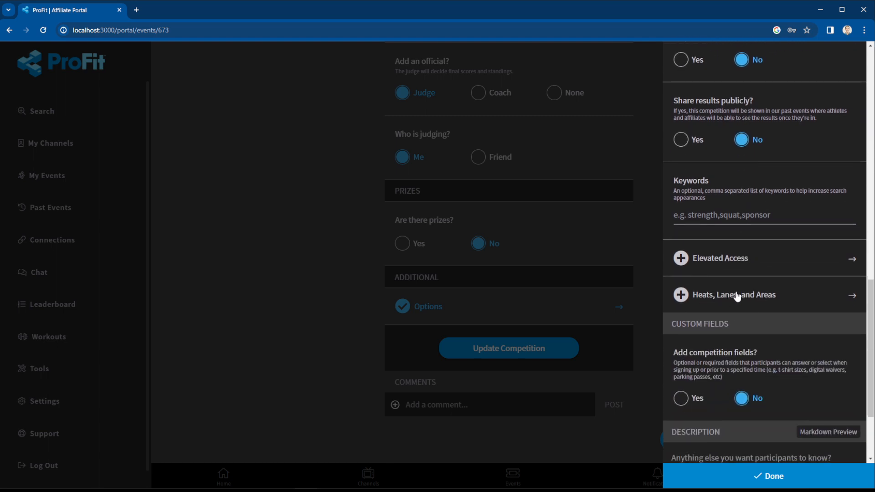
left_click(737, 296)
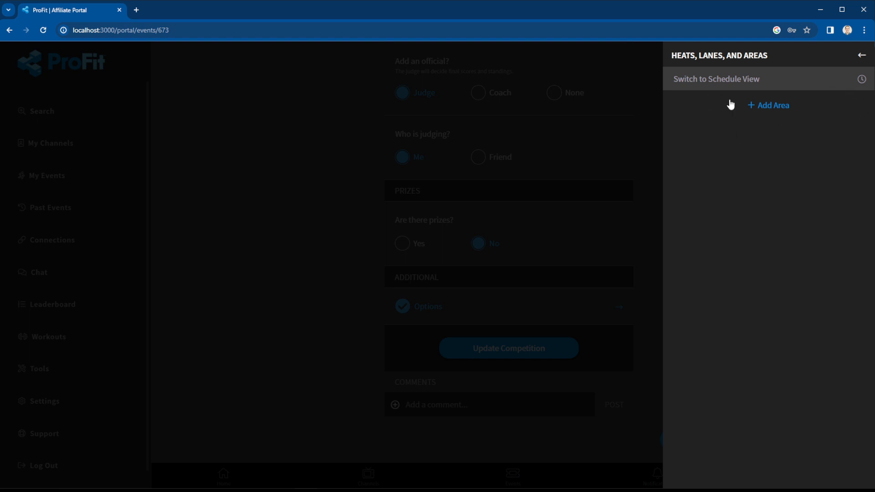
left_click(852, 83)
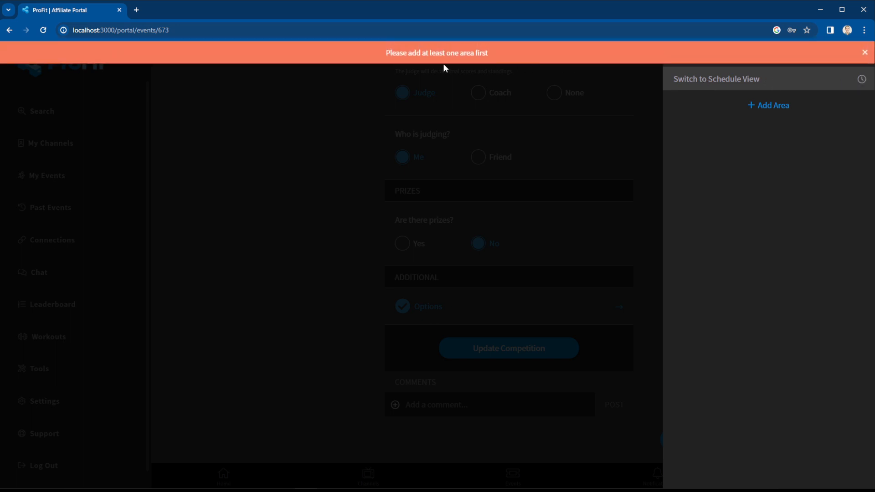
- Add two competition areas named Inside and Outside
left_click(772, 110)
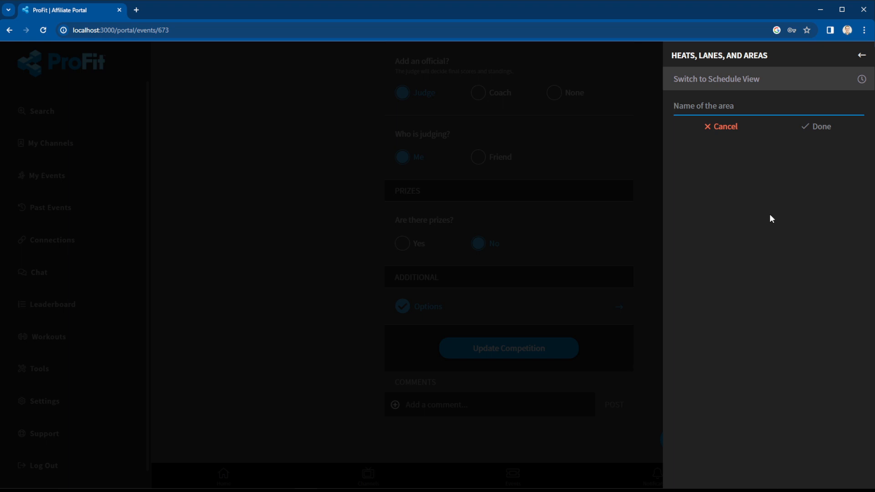
type("Inside")
left_click(818, 132)
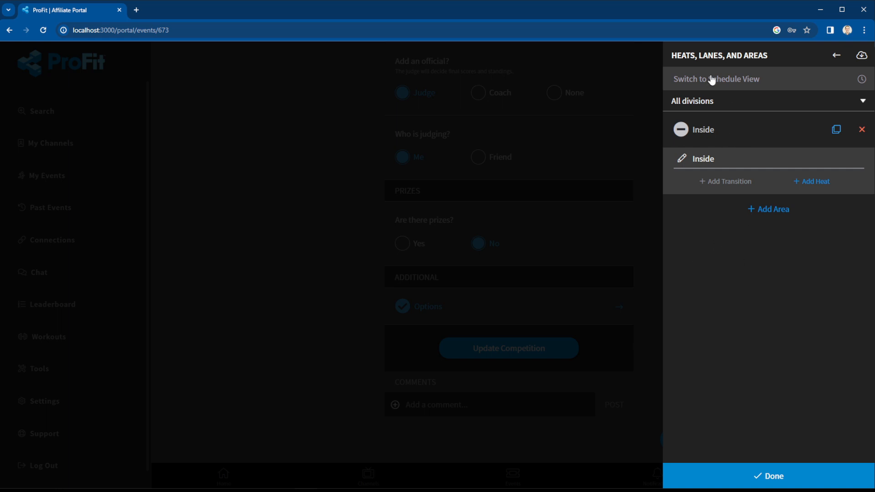
left_click(771, 210)
type("Outside")
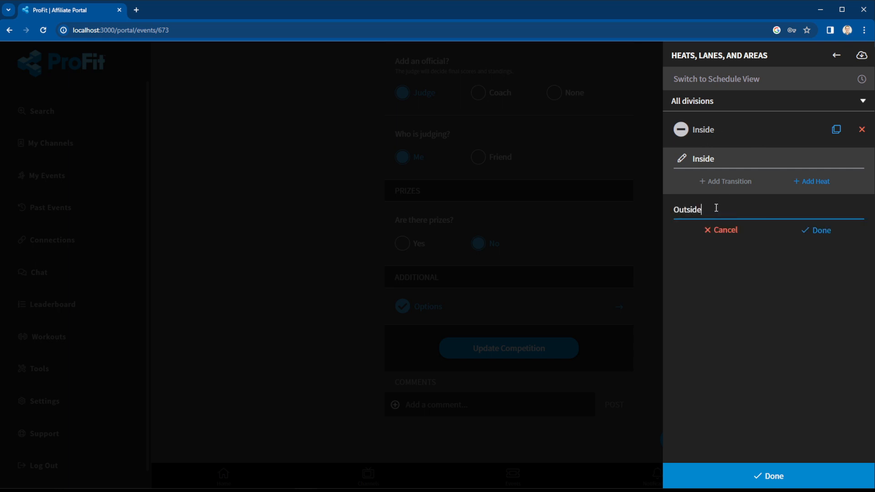
left_click(814, 231)
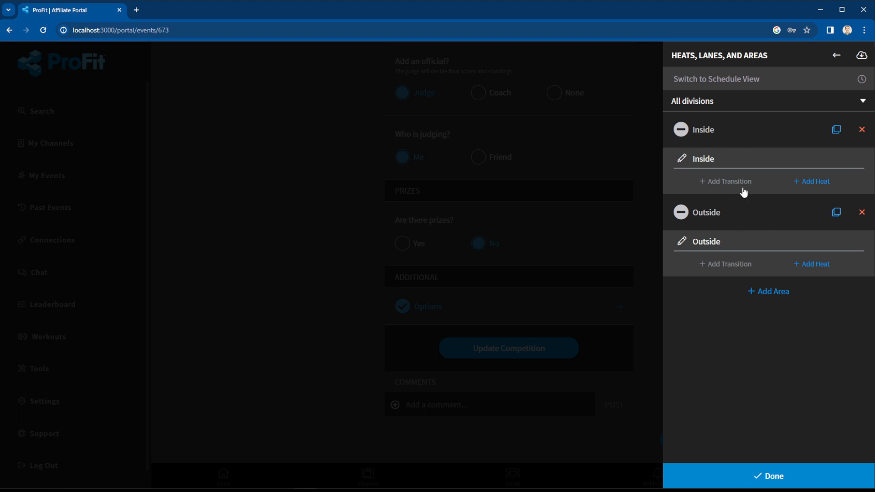
left_click(680, 129)
left_click(681, 129)
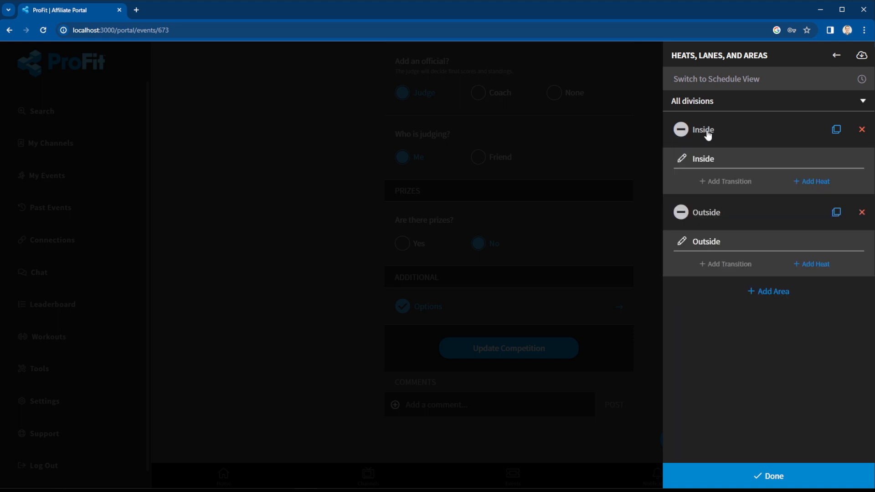
left_click(777, 290)
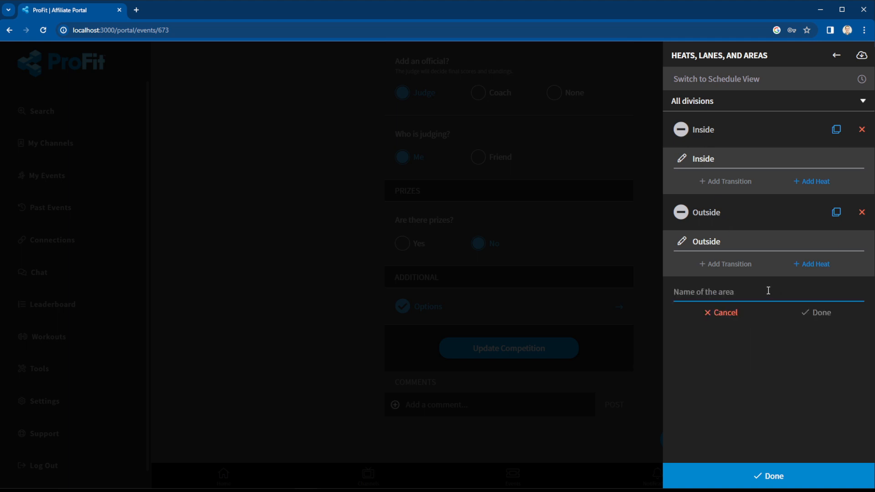
left_click(732, 316)
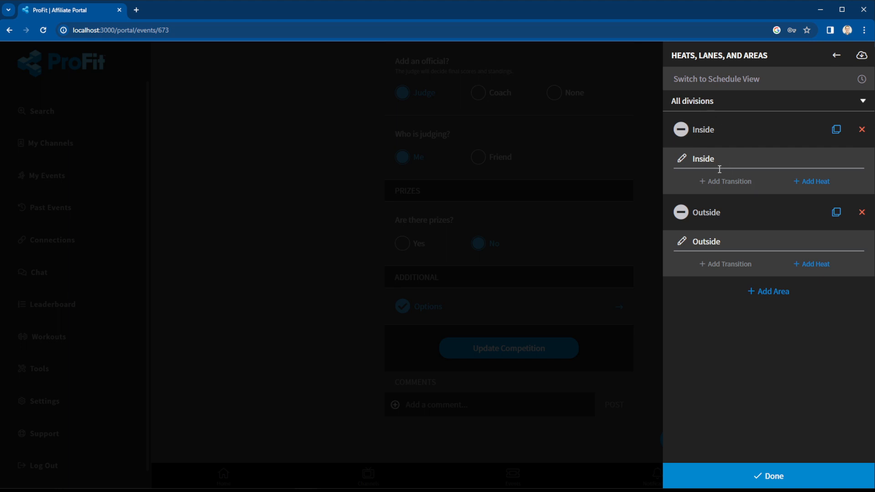
- Filter the areas by the Indy division, and restore the filter to All divisions
left_click(724, 101)
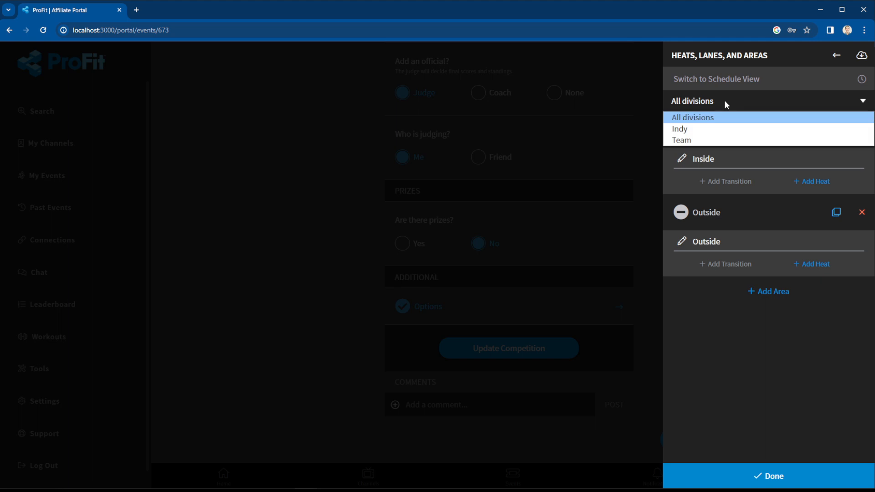
left_click(695, 129)
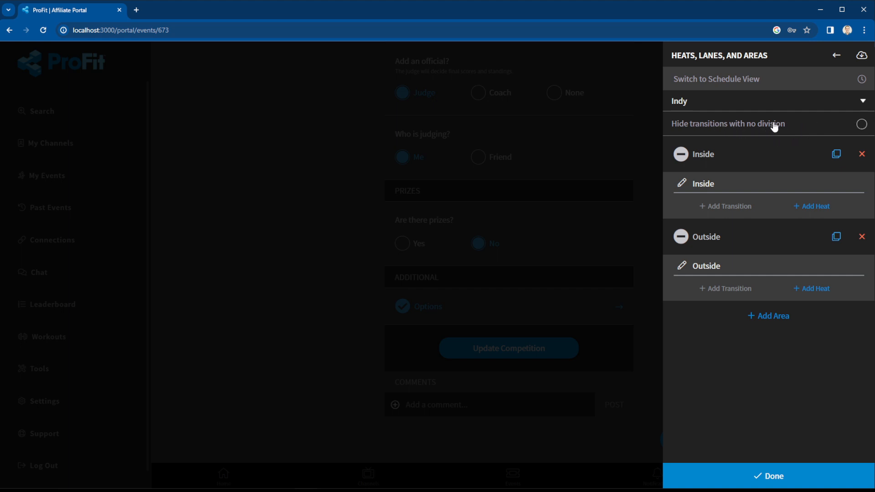
left_click(729, 104)
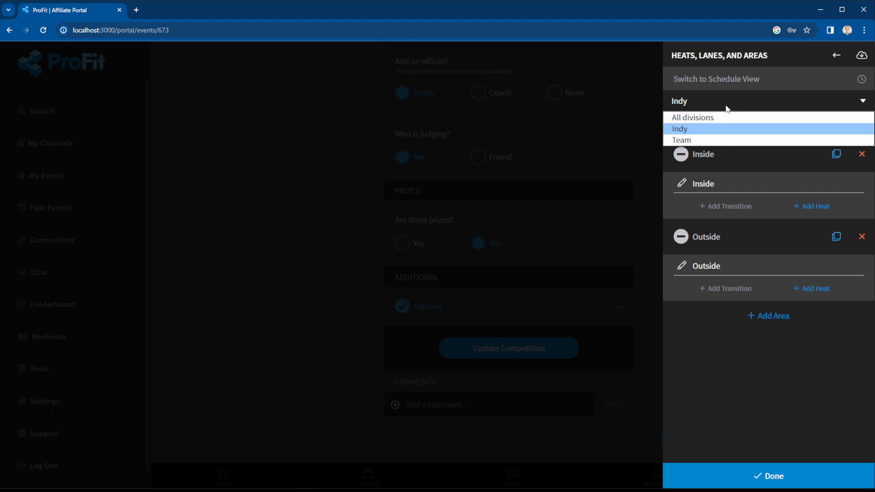
left_click(698, 114)
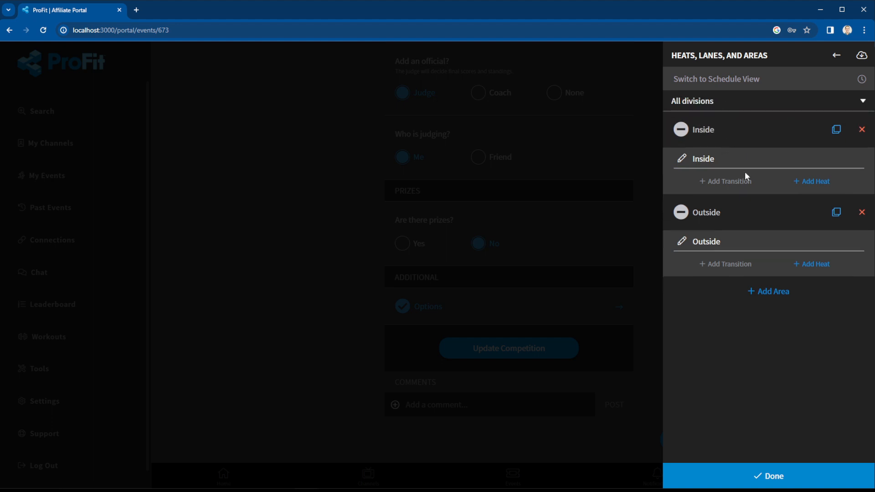
- Add a heat to the Inside area with a duration of 15 minutes and 5 lanes
left_click(811, 183)
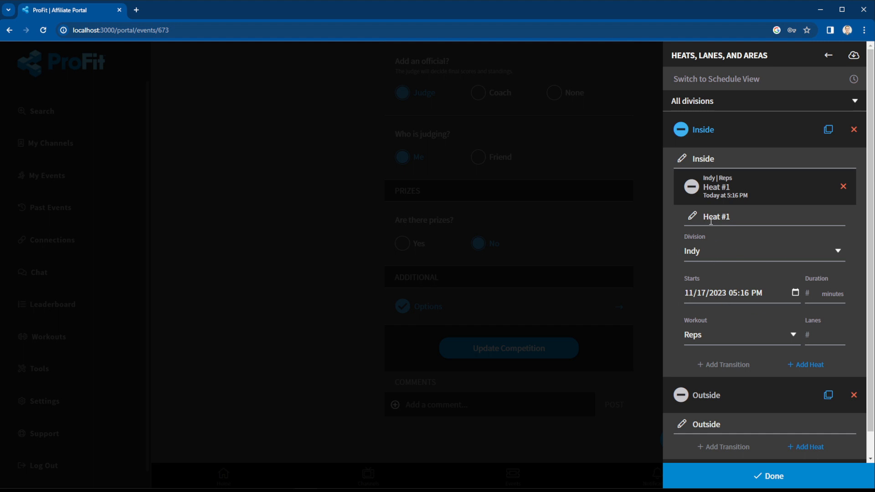
scroll(729, 237, "down", 1)
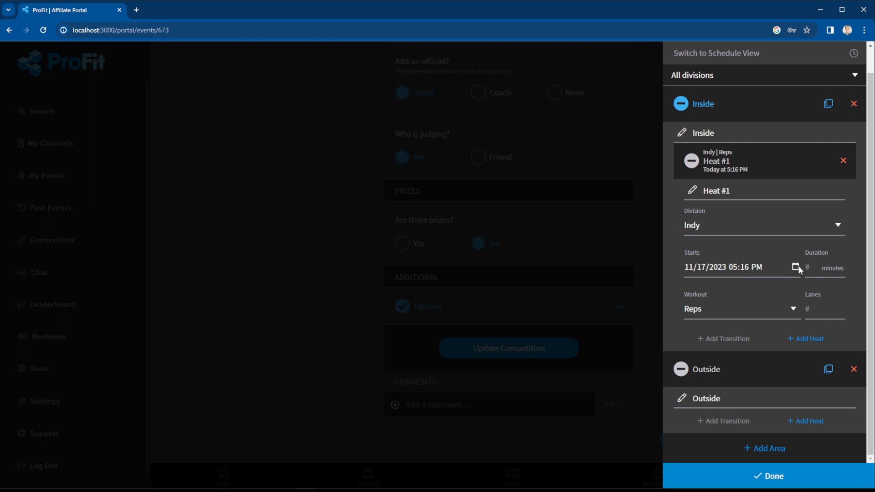
left_click(845, 268)
type("15")
left_click(830, 310)
type("5")
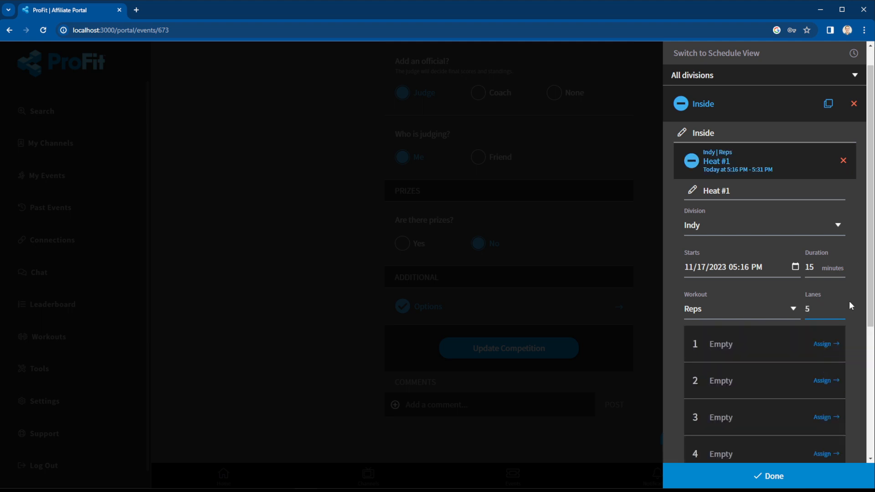
scroll(754, 405, "down", 2)
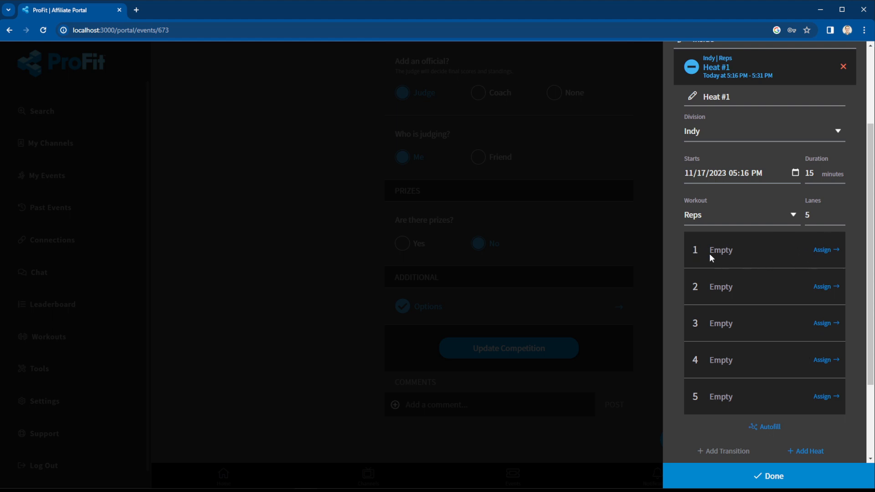
left_click(823, 254)
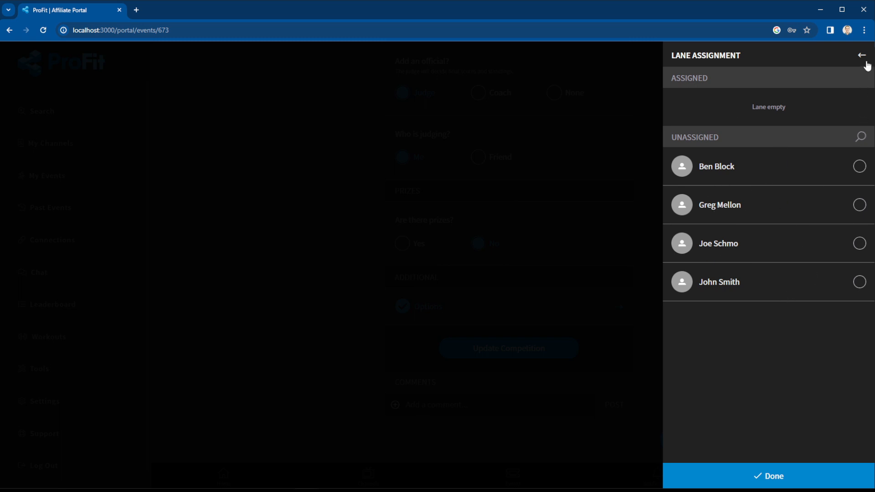
left_click(748, 177)
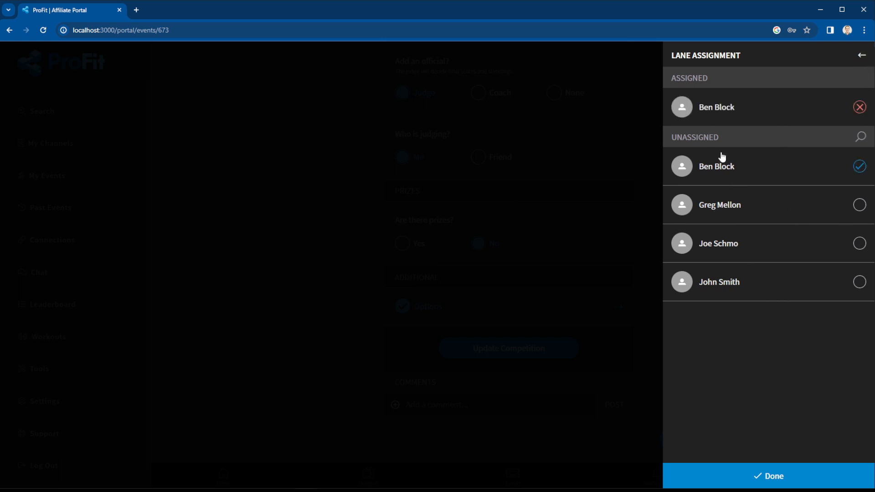
left_click(793, 170)
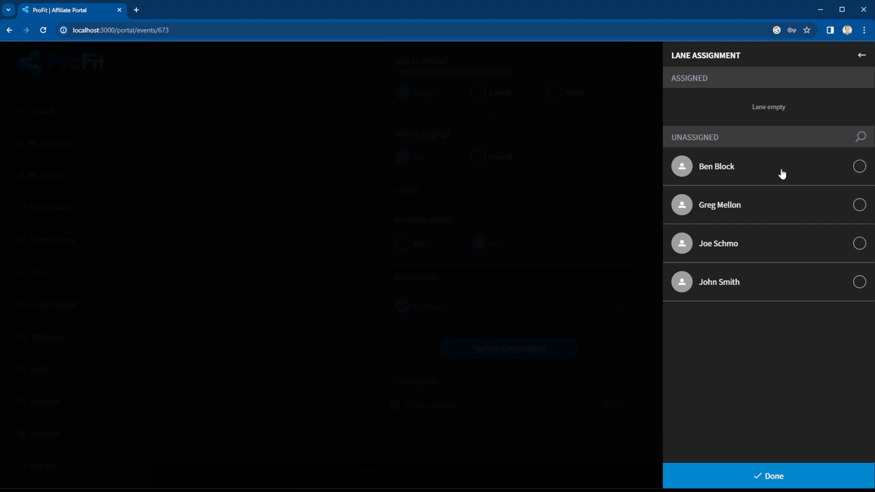
left_click(858, 56)
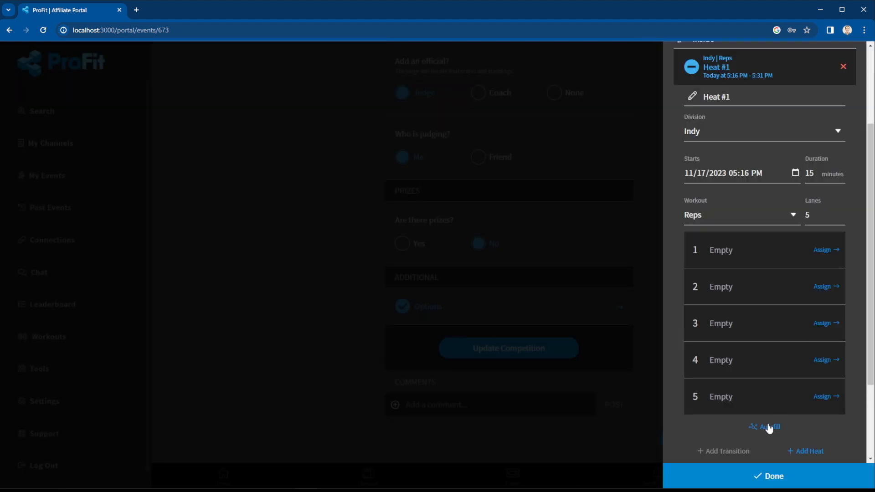
- Autofill the Inside heat's lanes with registered athletes and confirm the heat settings and competition options
left_click(769, 426)
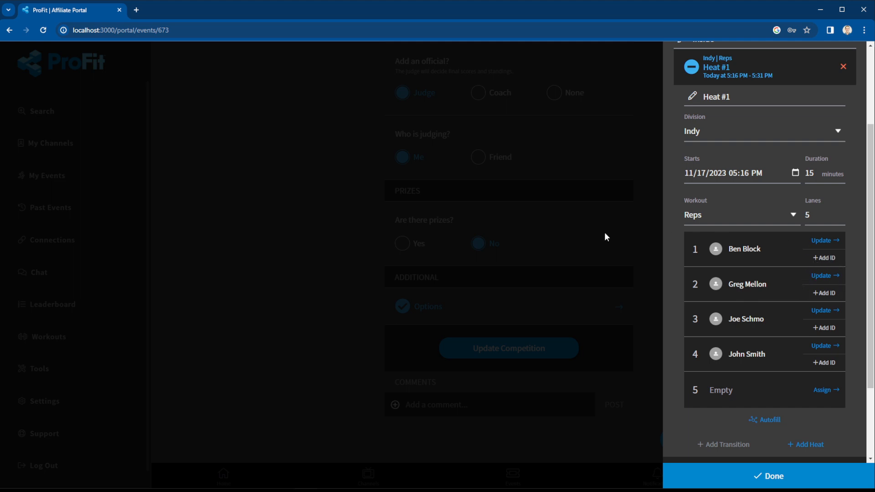
left_click(775, 476)
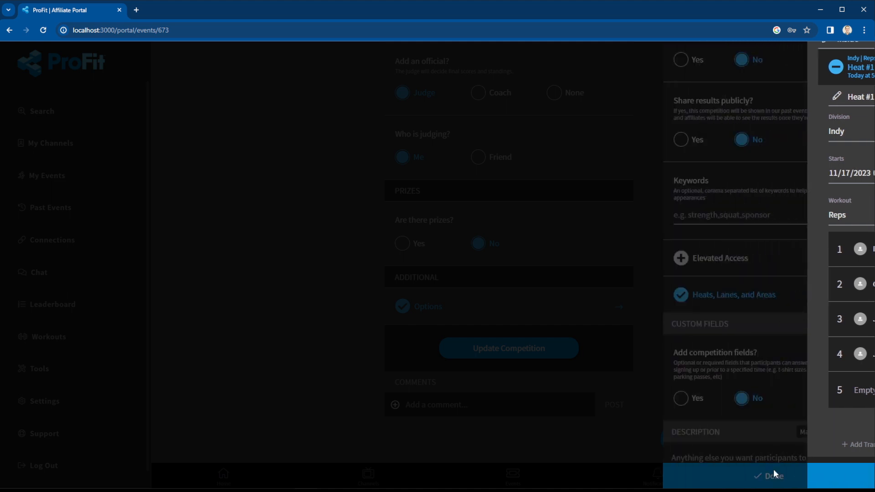
left_click(751, 478)
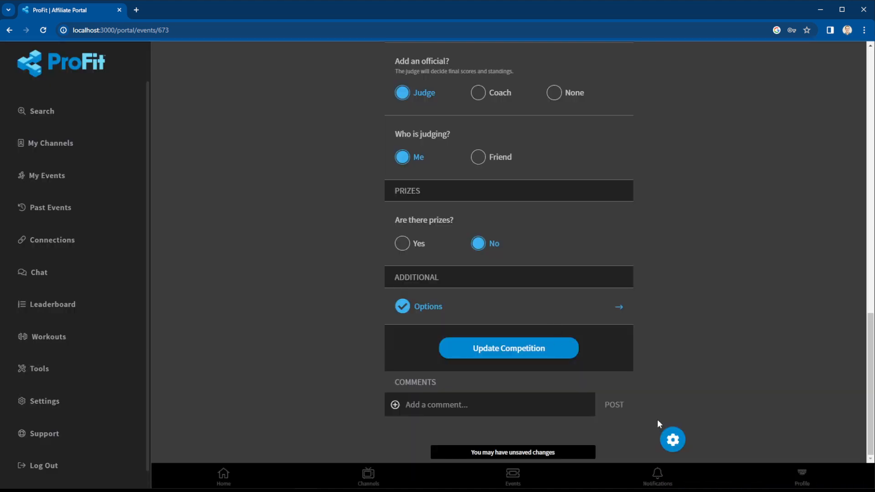
- Add the entry ID I01 to the first athlete in the competition's registration list
left_click(672, 442)
left_click(482, 346)
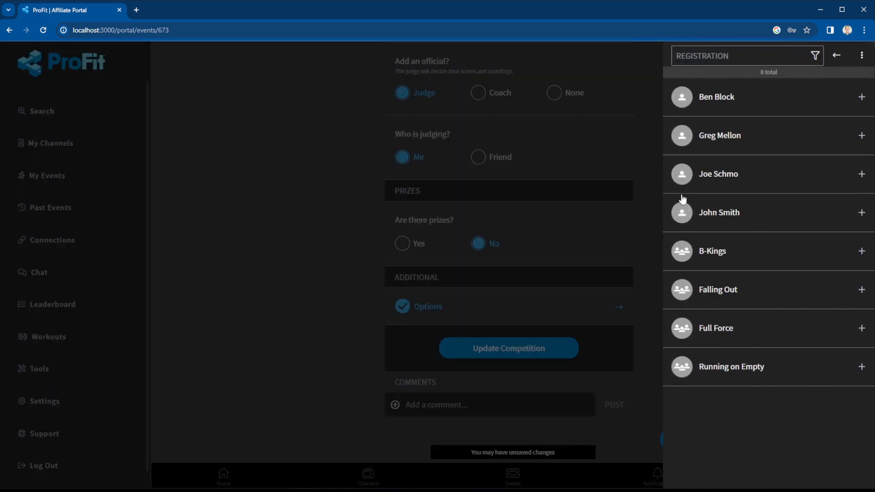
left_click(760, 98)
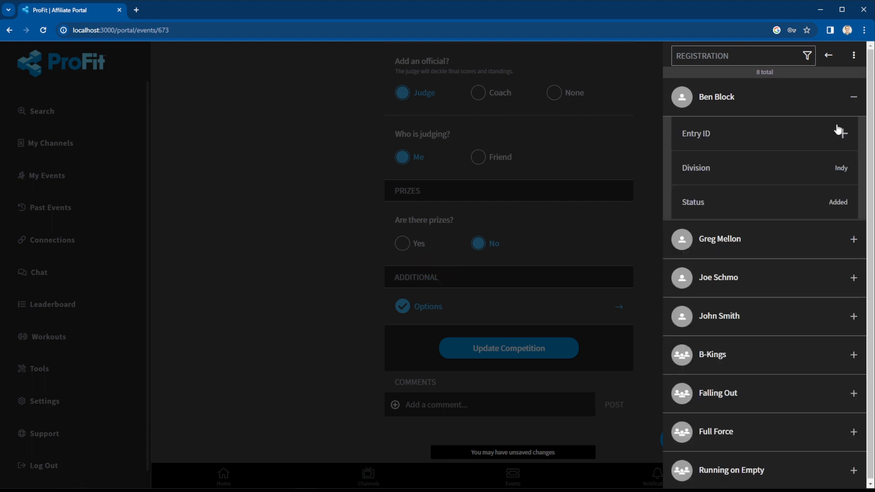
left_click(833, 133)
left_click(435, 187)
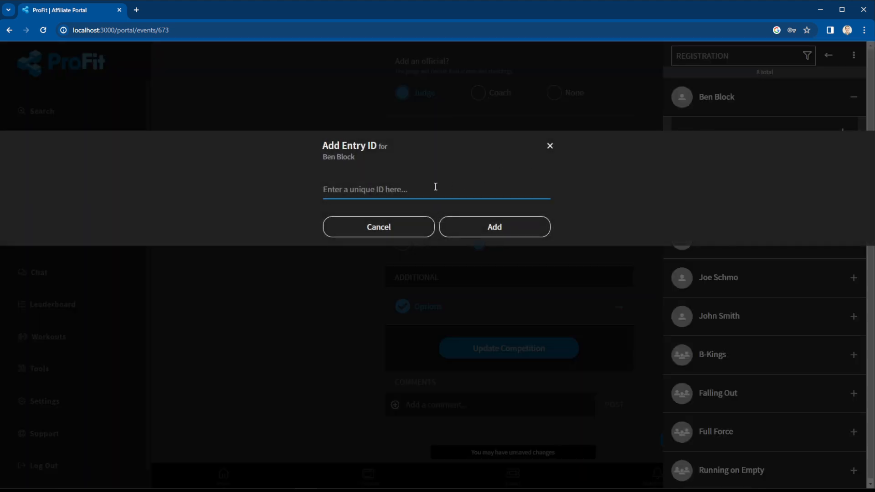
type("I01")
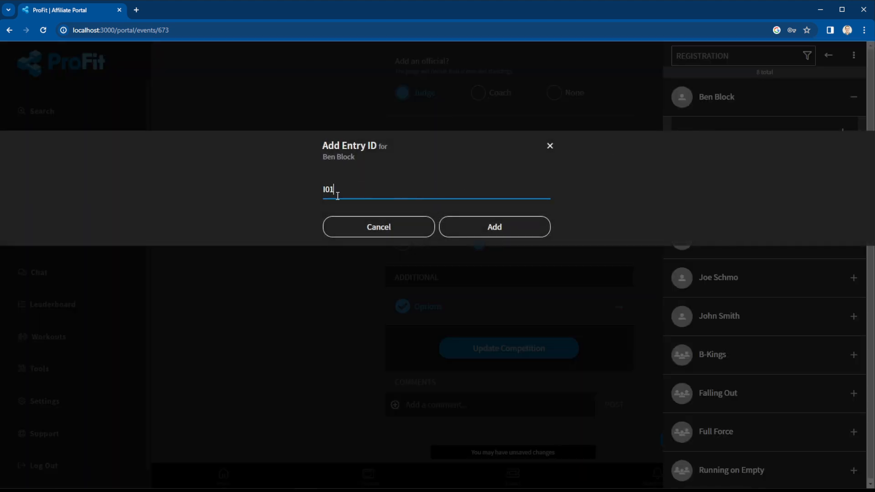
left_click(496, 228)
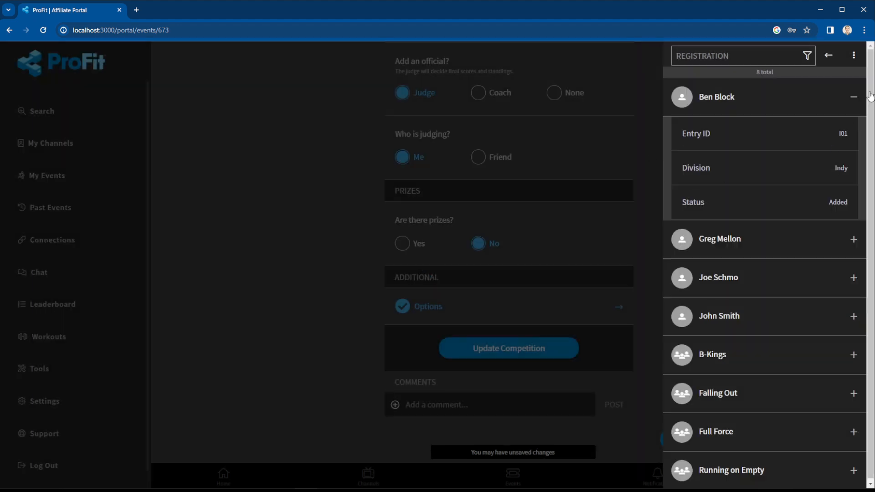
left_click(829, 56)
- Return from registration to the heats, lanes, and areas settings and review the lane assignments of Heat #1 in the Inside area
left_click(552, 303)
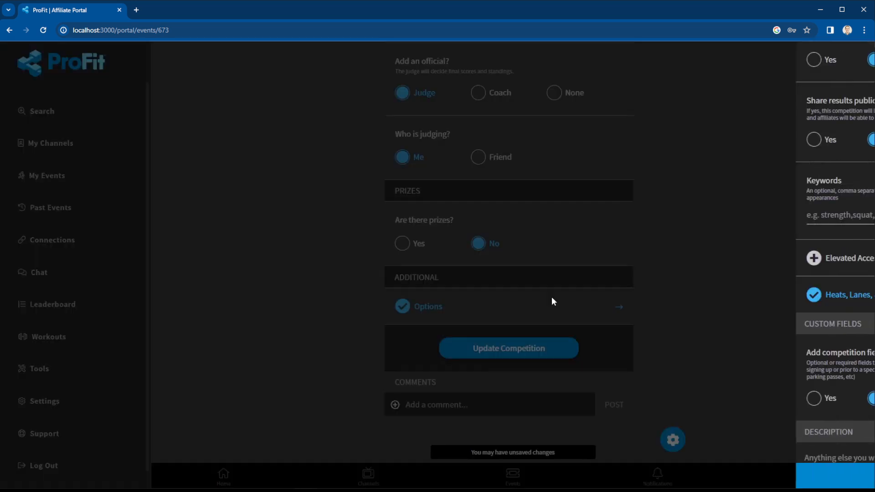
scroll(765, 295, "down", 2)
left_click(731, 182)
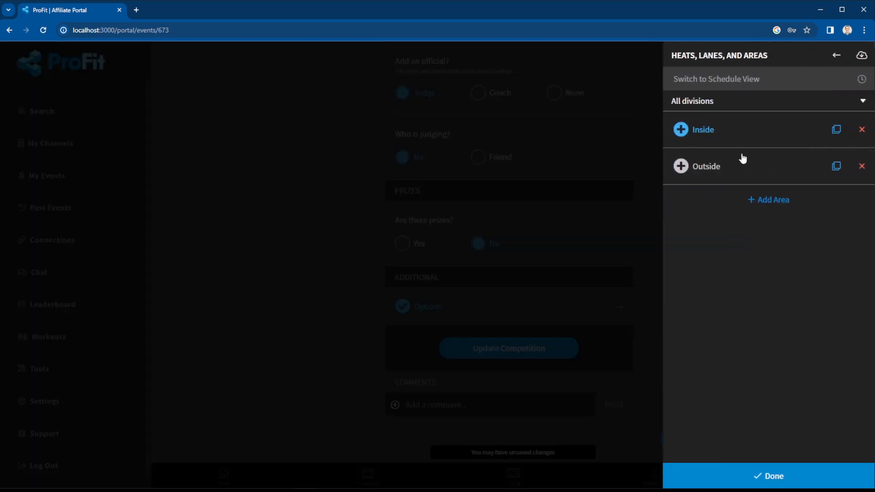
left_click(692, 133)
scroll(729, 171, "down", 2)
scroll(788, 270, "down", 1)
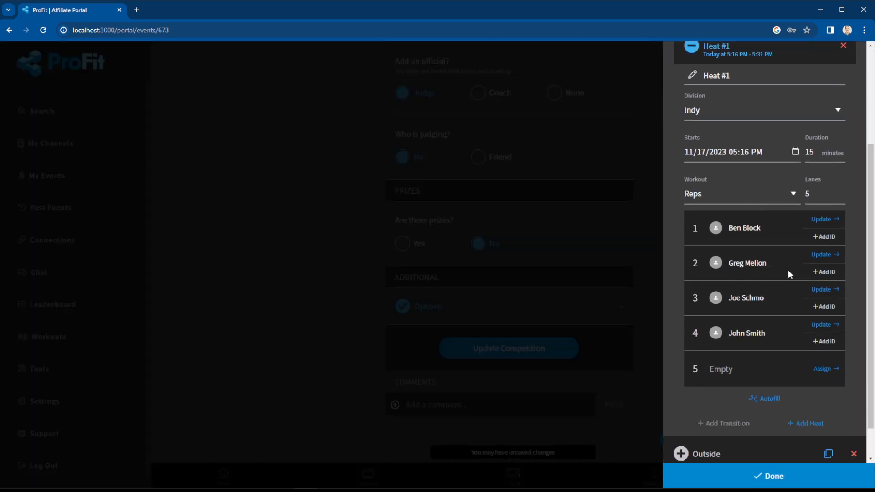
scroll(790, 228, "up", 3)
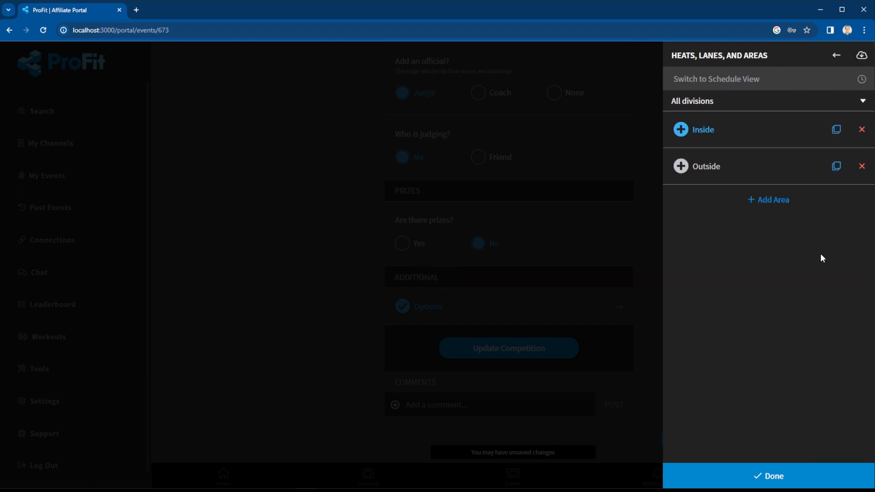
- Reopen Heat #1 in the Inside area, view the first athlete's entry ID for editing, and close it without changes
left_click(753, 140)
left_click(759, 193)
scroll(763, 209, "down", 3)
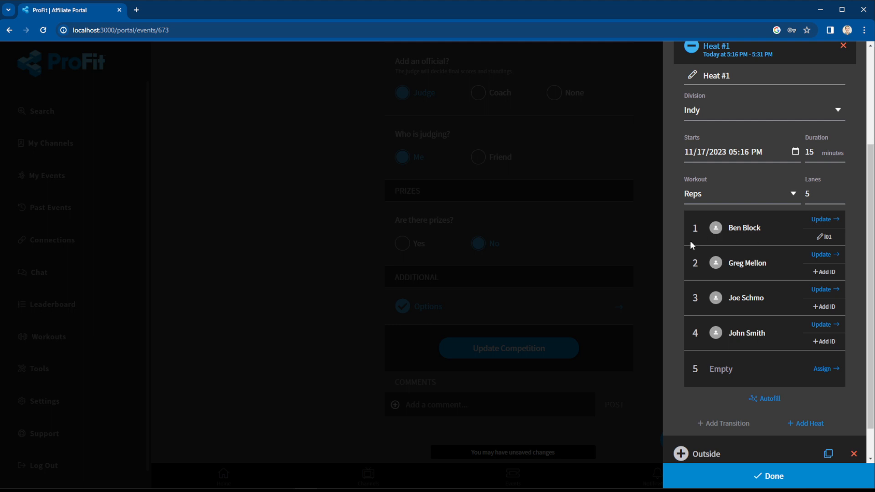
scroll(701, 318, "up", 2)
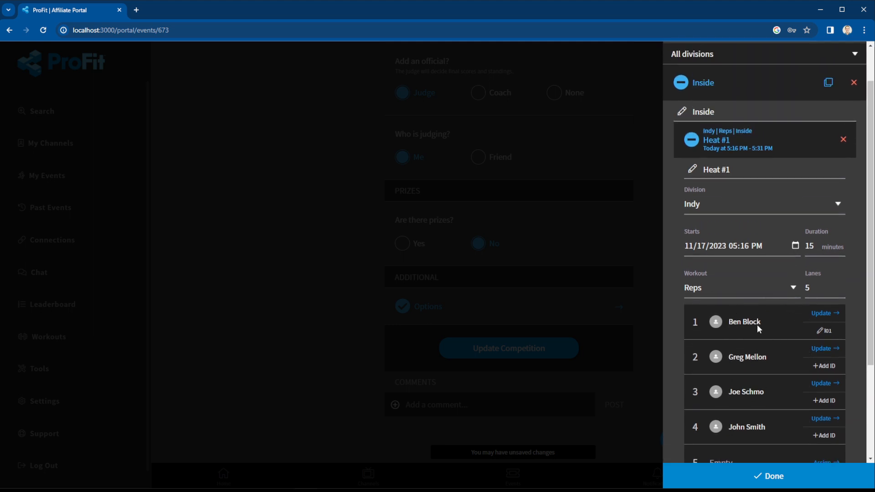
scroll(827, 319, "down", 1)
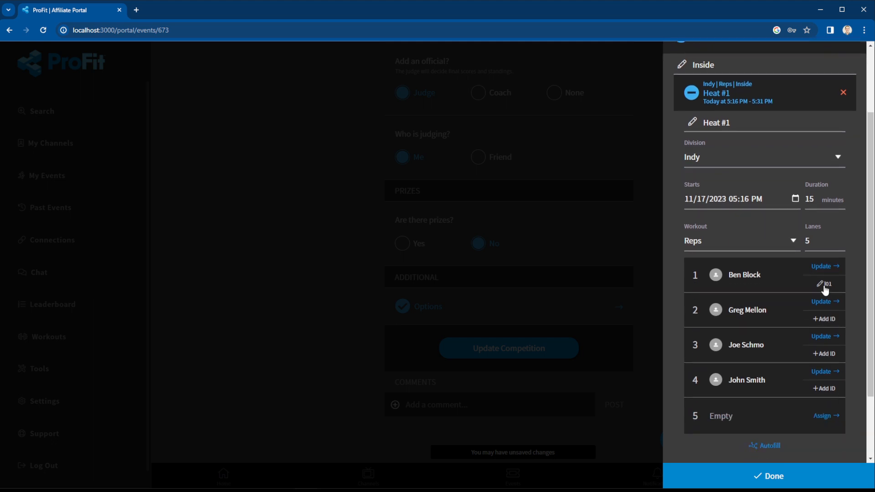
left_click(825, 285)
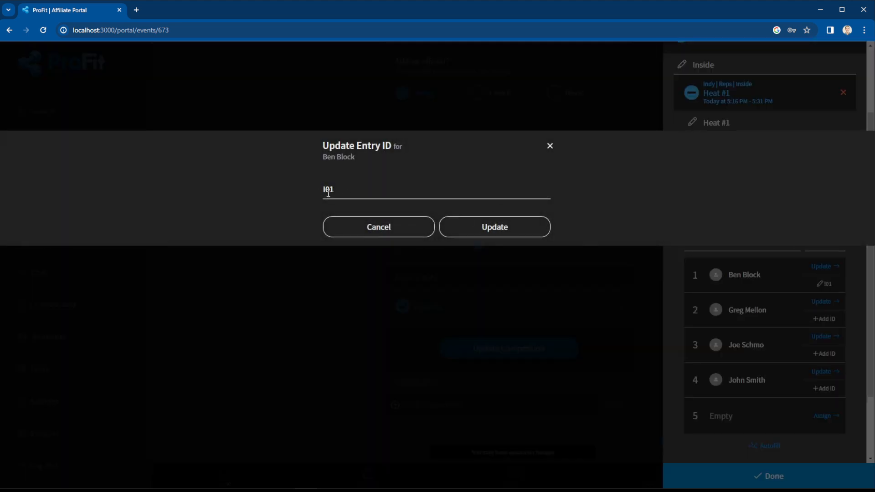
left_click(549, 147)
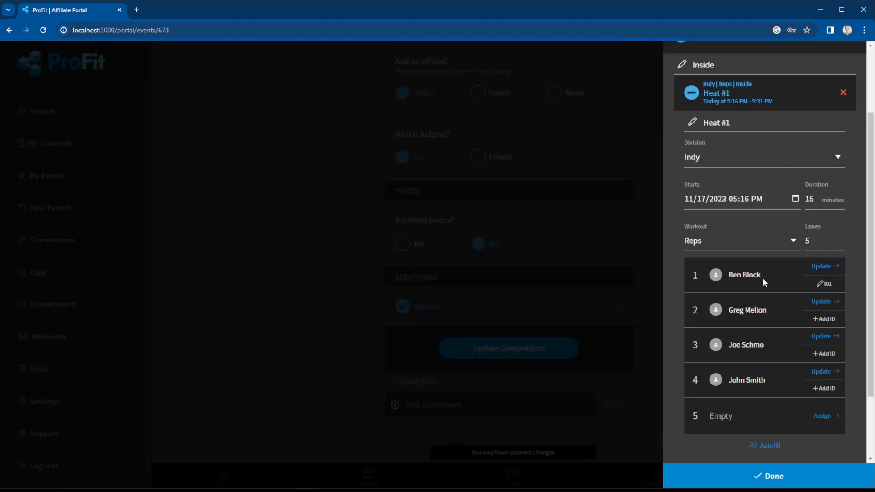
- Collapse the Inside area, switch to Schedule View, and add a heat after Heat #1
scroll(772, 306, "up", 2)
left_click(759, 189)
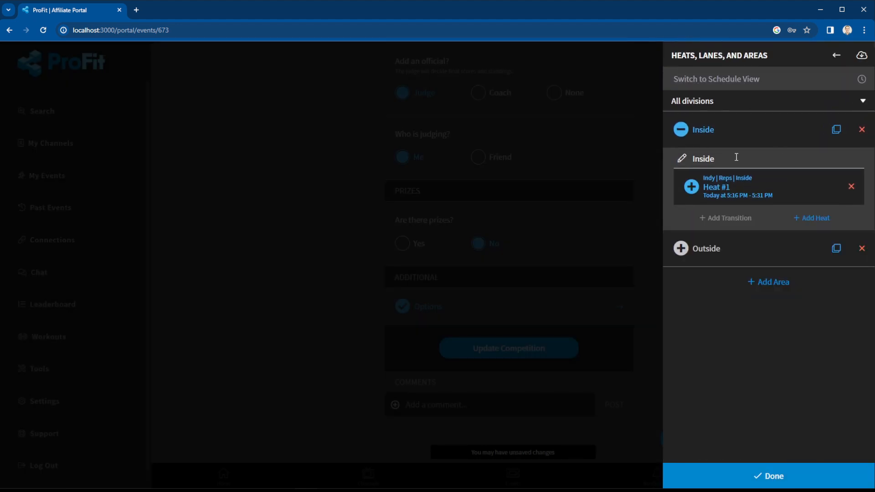
left_click(742, 141)
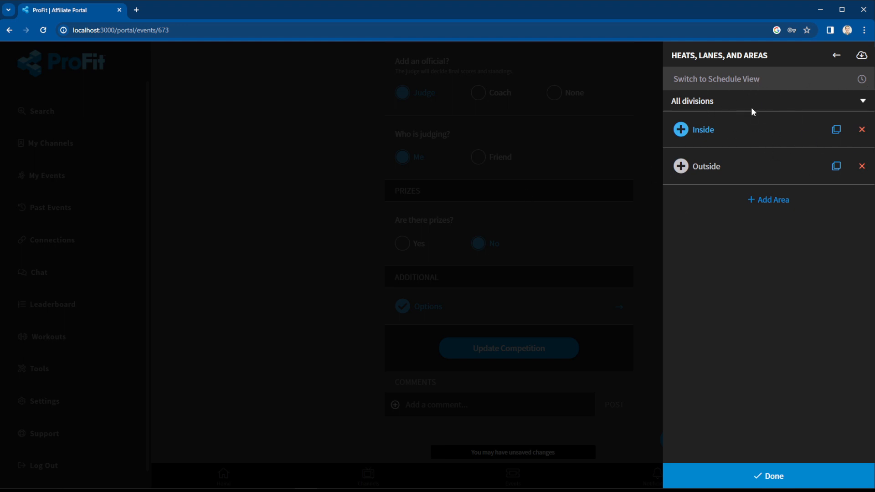
left_click(859, 80)
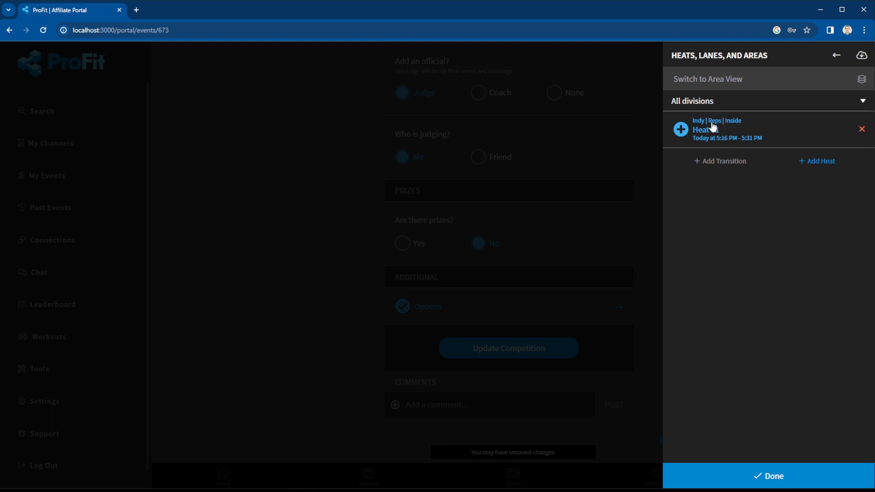
left_click(813, 159)
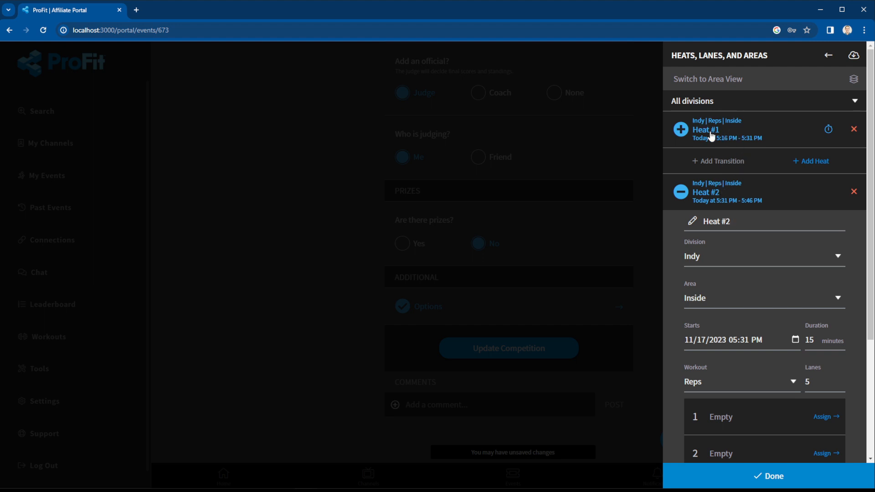
- Examine the new heat's division, area, start time, duration, workout and empty lanes
scroll(698, 196, "down", 1)
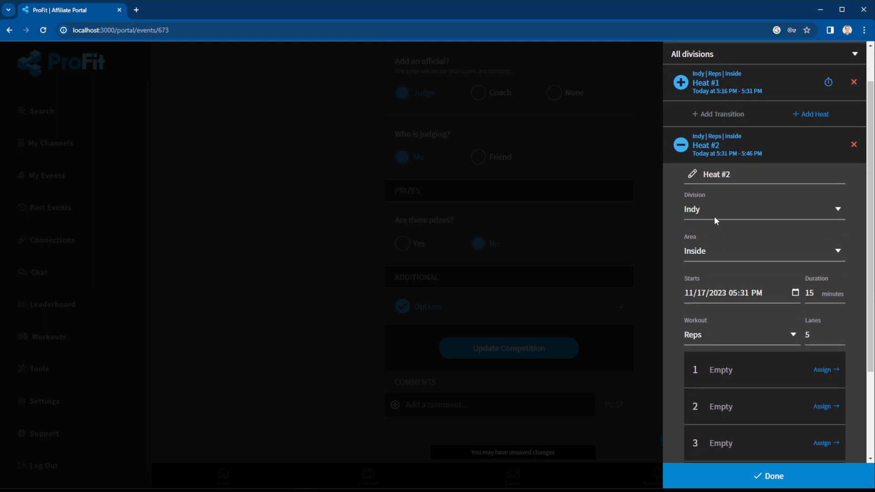
scroll(765, 292, "down", 1)
scroll(755, 288, "up", 2)
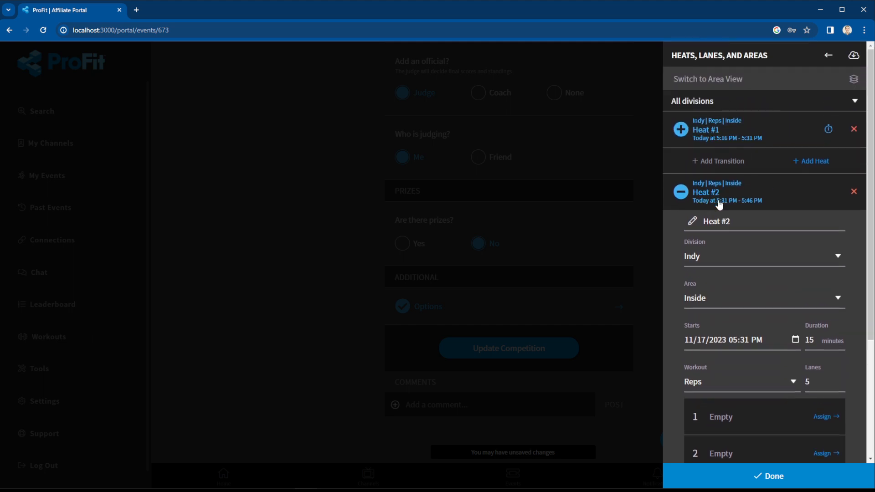
scroll(775, 347, "down", 2)
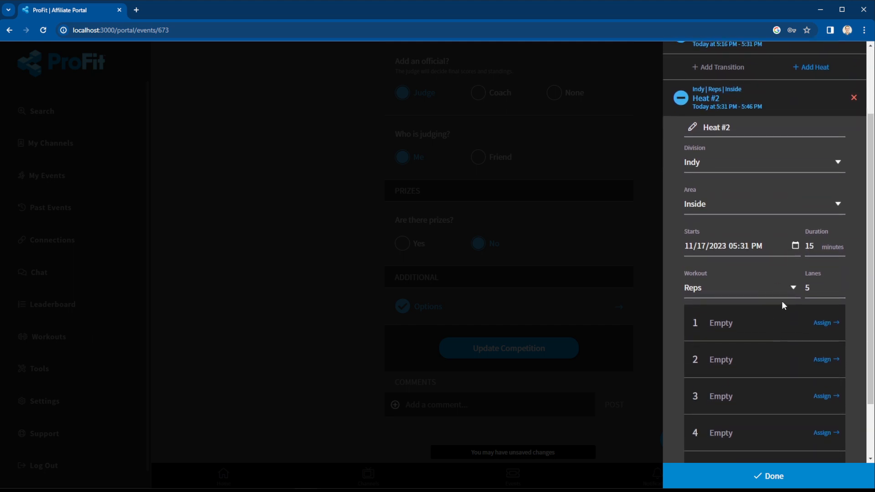
scroll(781, 300, "up", 2)
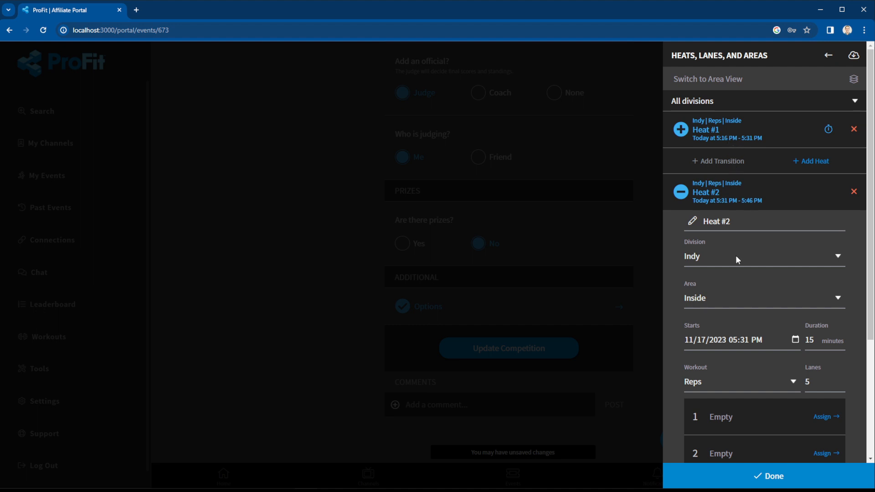
scroll(743, 182, "down", 1)
scroll(767, 314, "down", 2)
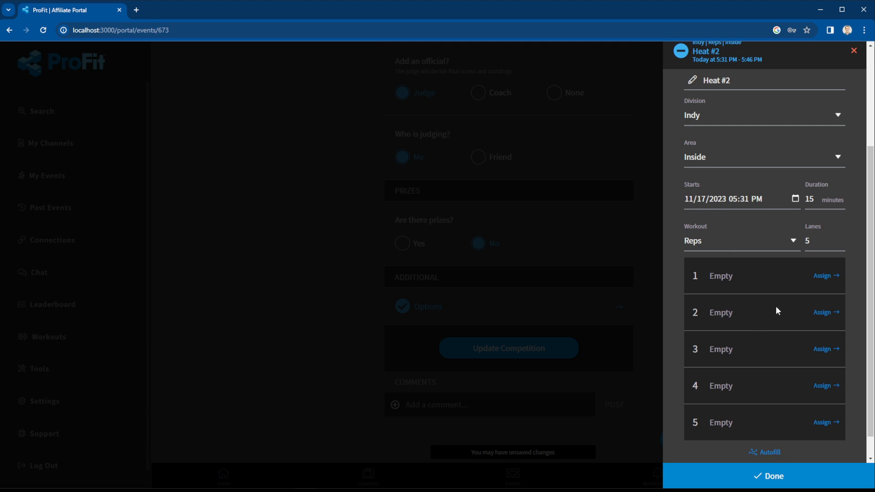
scroll(800, 382, "up", 3)
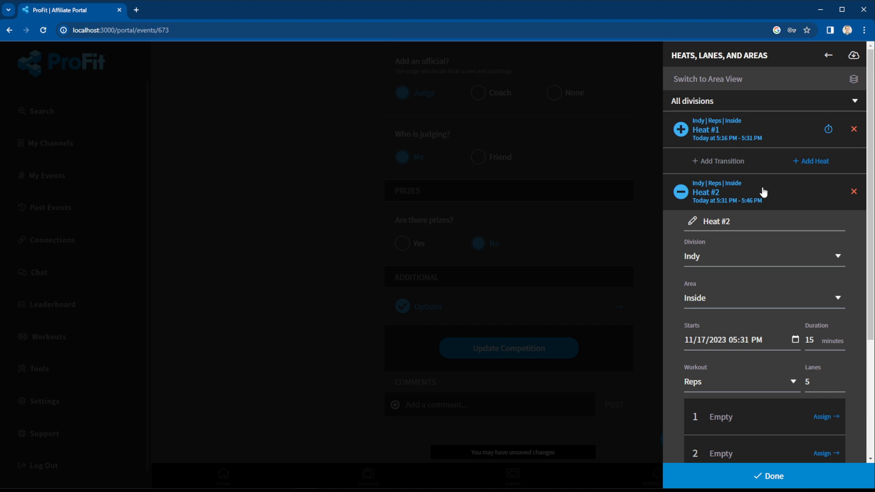
- Set the new heat's workout to Time and rename the heat as Heat #1
scroll(749, 302, "down", 1)
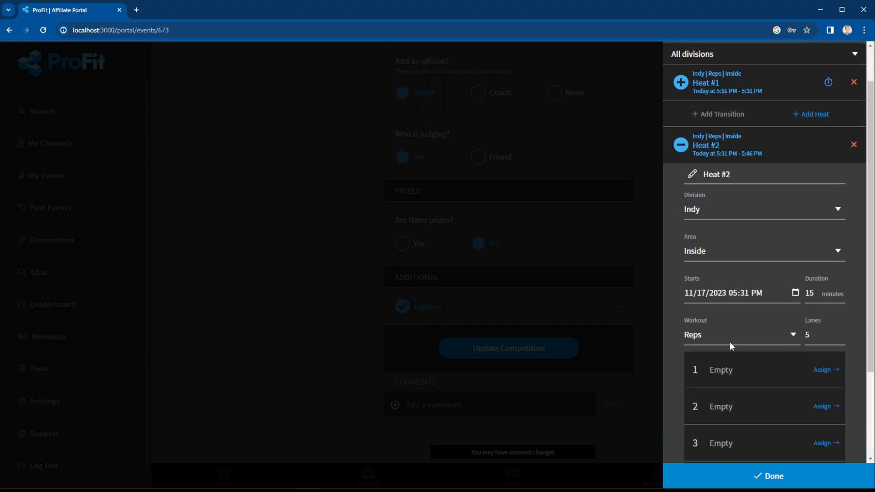
left_click(709, 335)
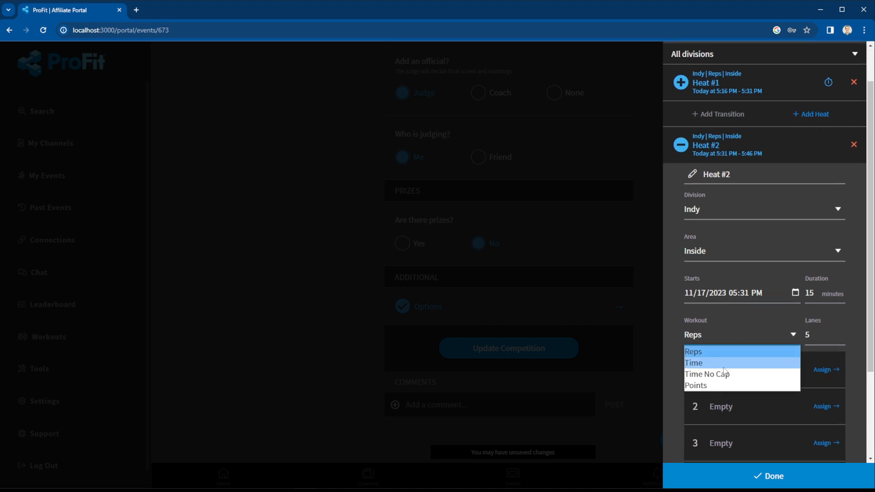
left_click(735, 361)
scroll(720, 328, "down", 1)
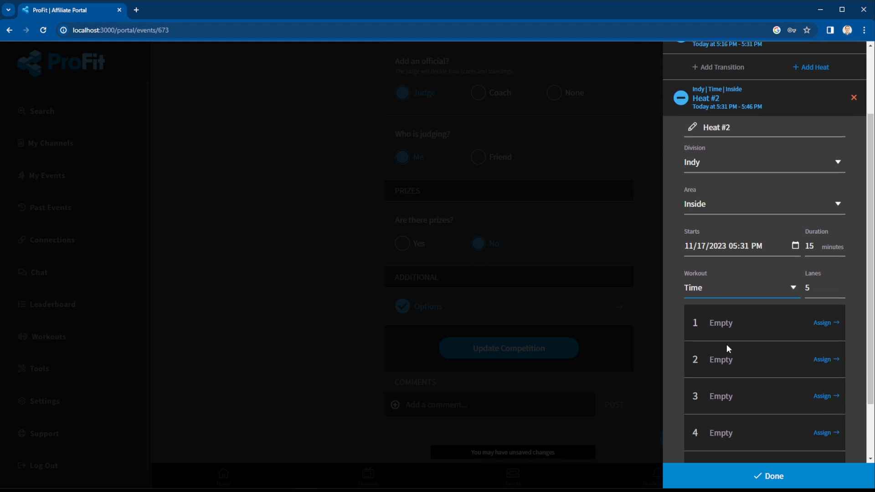
left_click(742, 126)
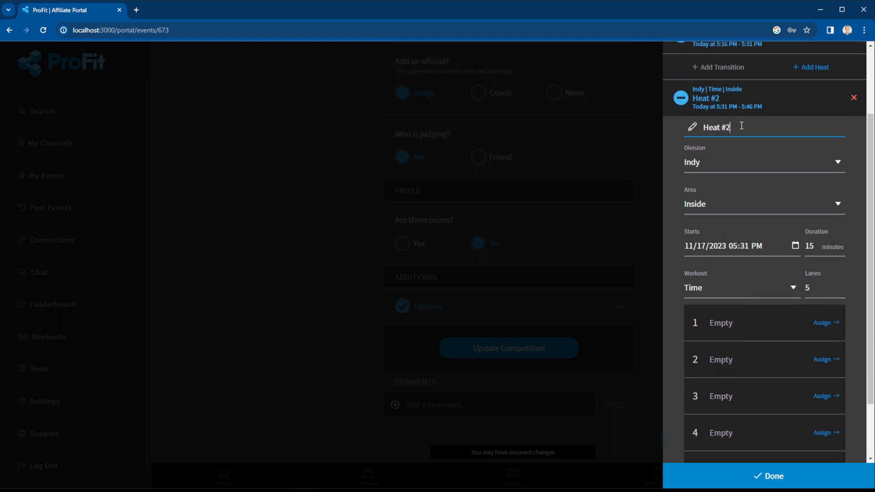
scroll(765, 204, "up", 1)
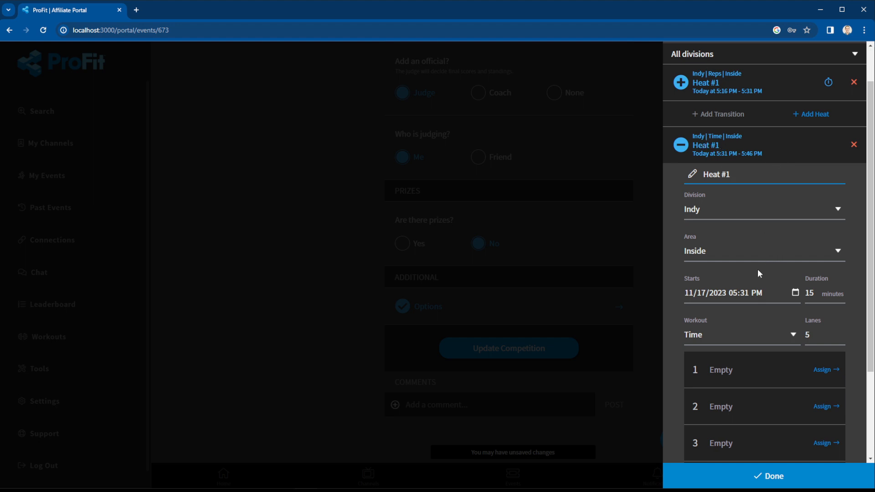
- Autofill the lanes of the Time workout's Heat #1 with registered athletes and check the assignments
scroll(747, 275, "down", 3)
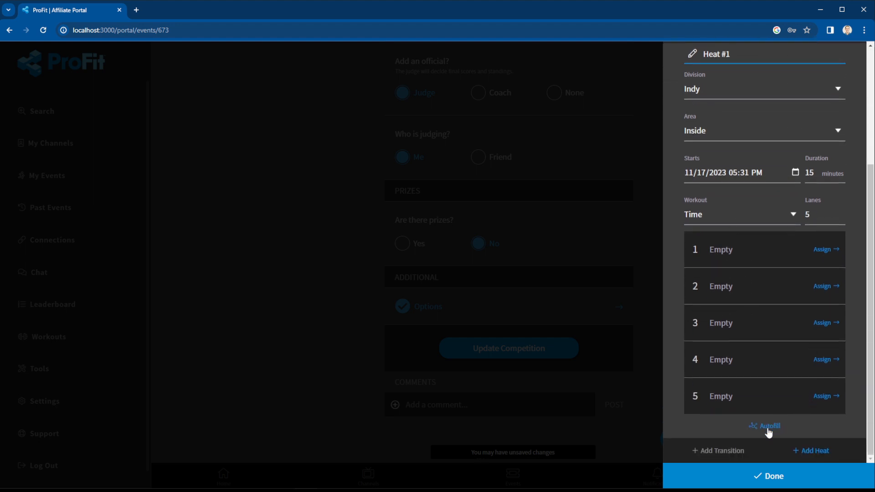
left_click(768, 429)
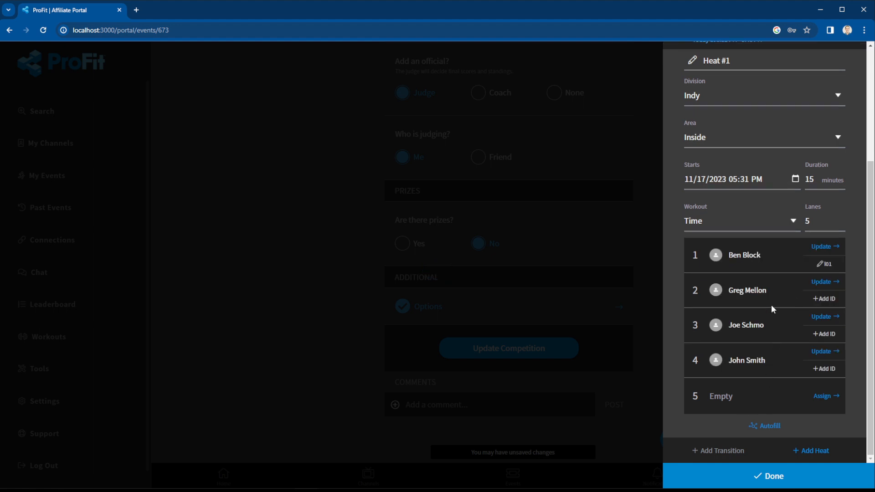
scroll(770, 310, "up", 3)
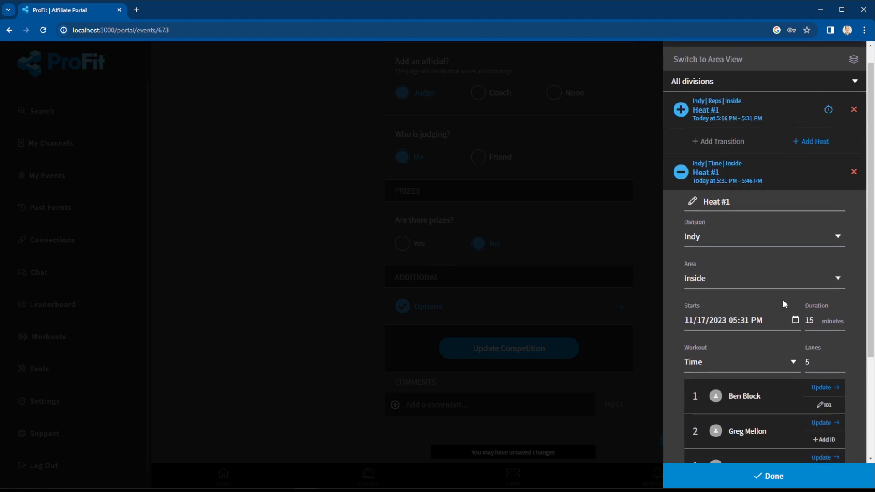
scroll(776, 396, "down", 2)
scroll(750, 230, "up", 3)
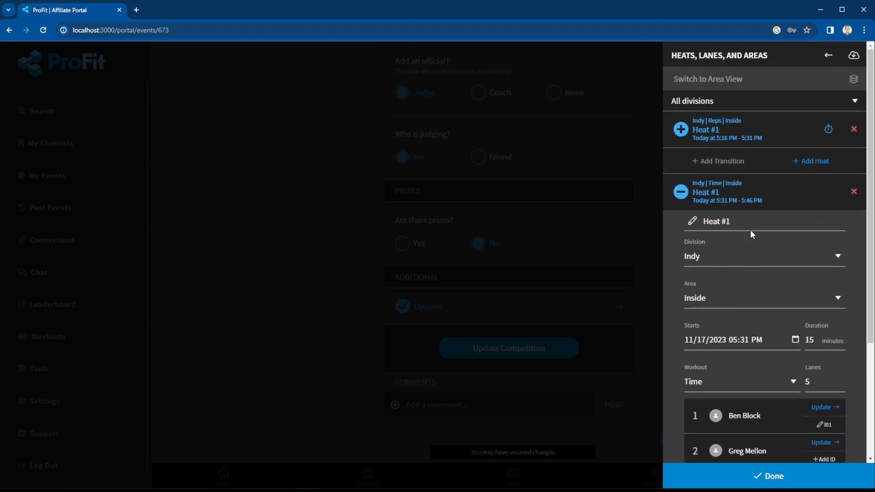
- Compare the lane assignments of the Reps and Time heats, and collapse both heats
left_click(733, 129)
scroll(777, 217, "down", 2)
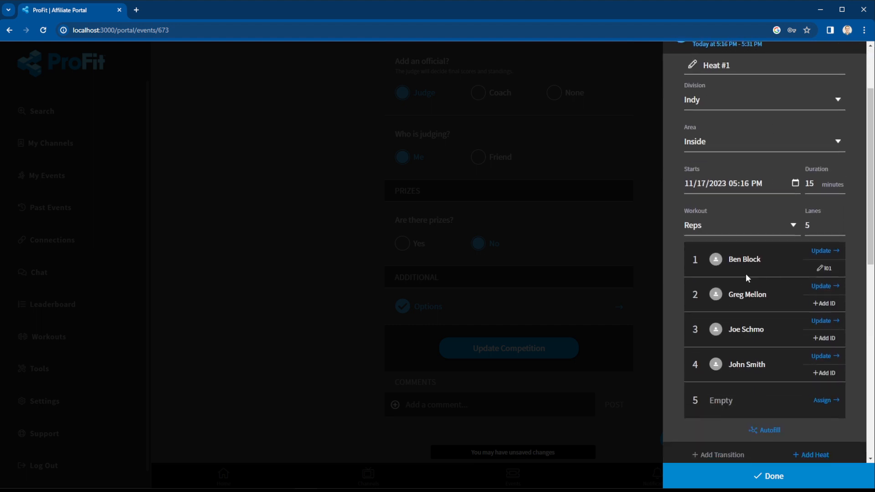
scroll(747, 304, "down", 8)
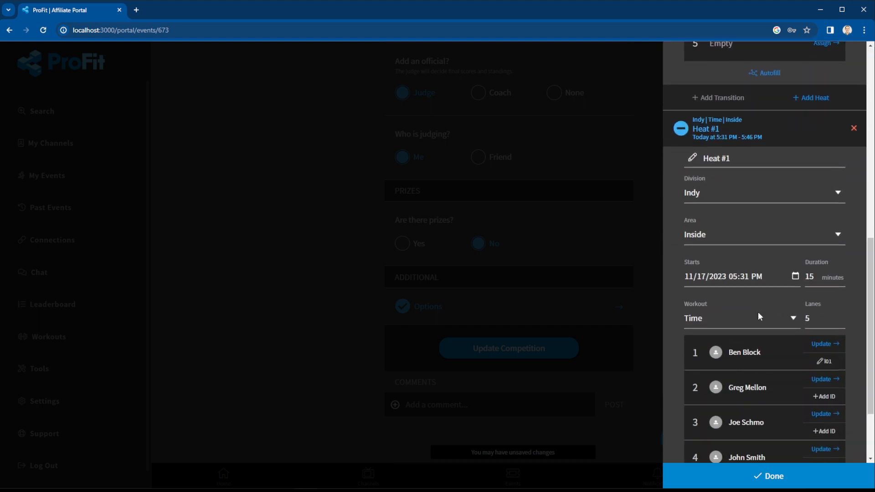
scroll(758, 316, "down", 2)
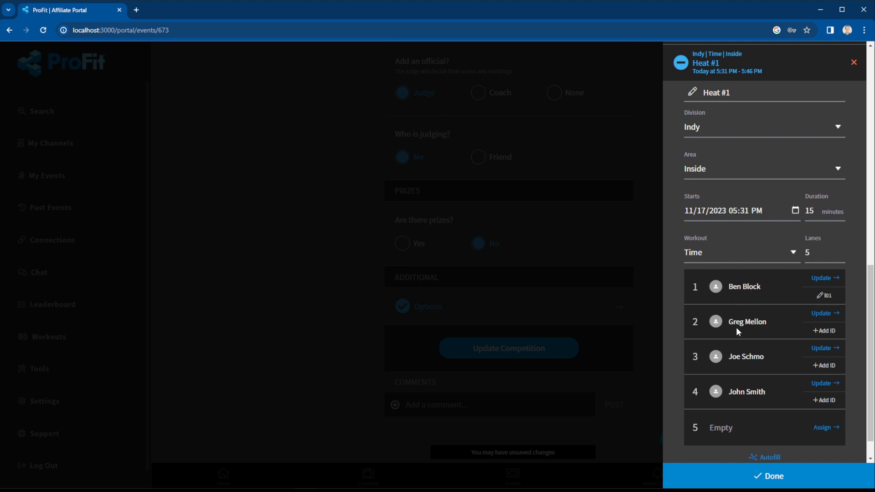
scroll(768, 360, "up", 5)
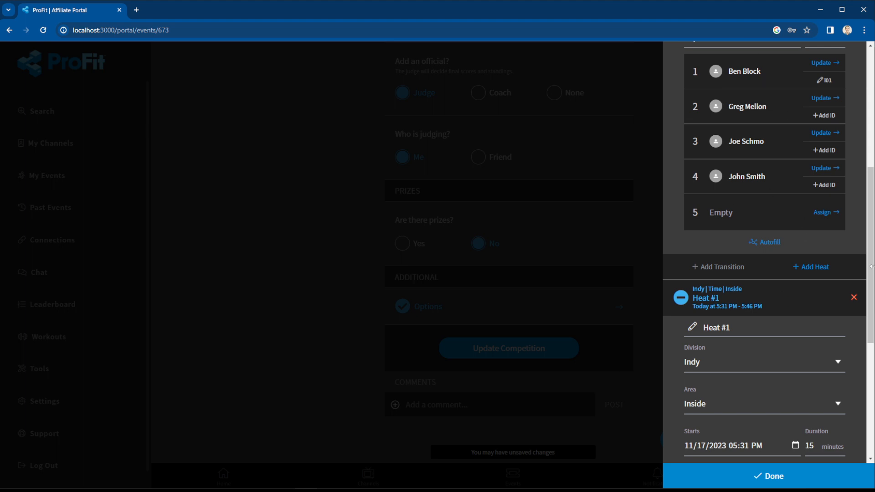
left_click(736, 299)
scroll(748, 223, "up", 2)
scroll(759, 213, "up", 2)
left_click(697, 130)
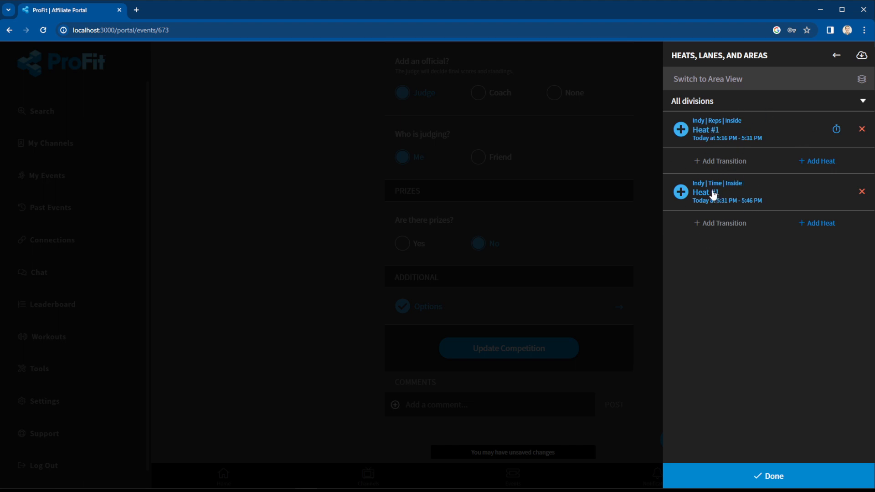
- Add a heat after the Indy Time heat, set its division to Team and rename it Heat #1
left_click(819, 225)
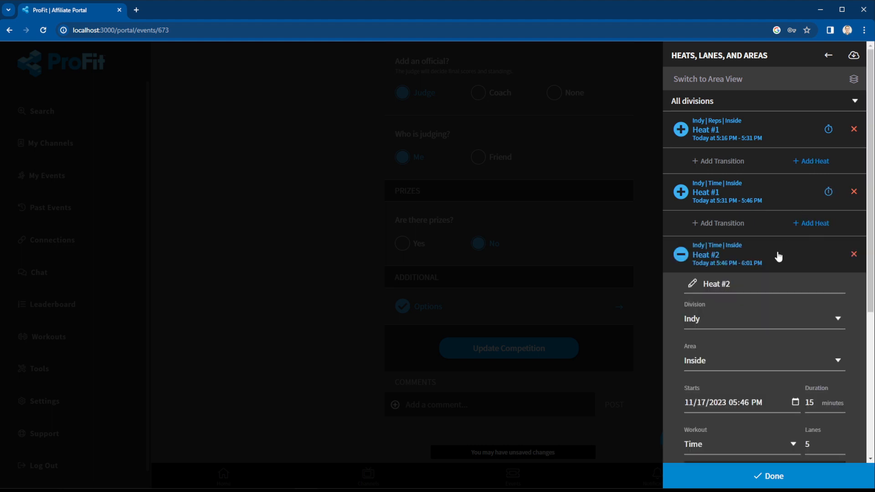
scroll(775, 264, "down", 1)
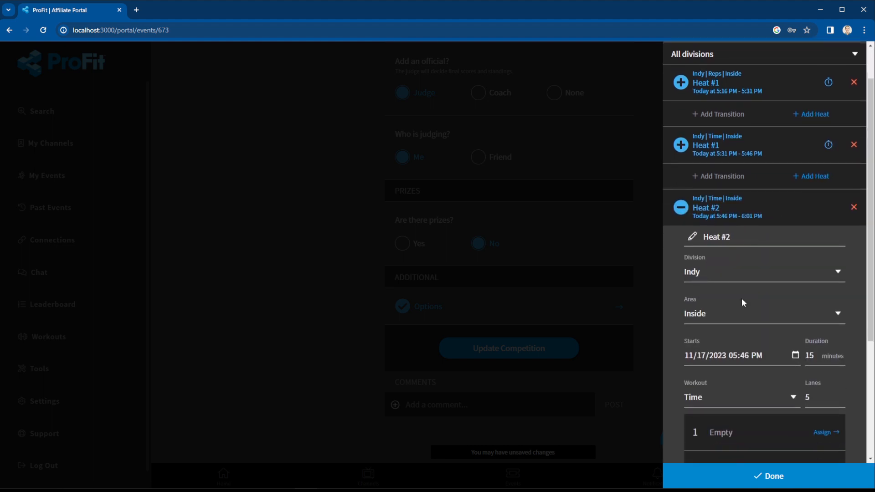
left_click(713, 272)
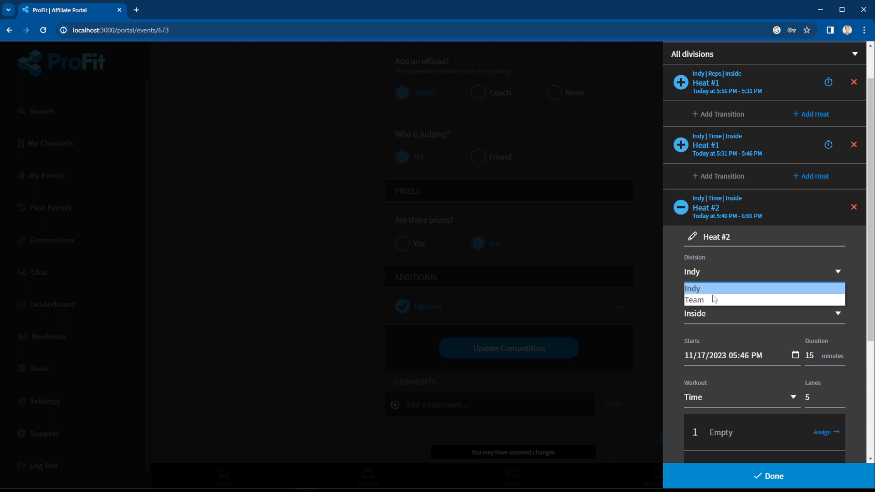
left_click(715, 300)
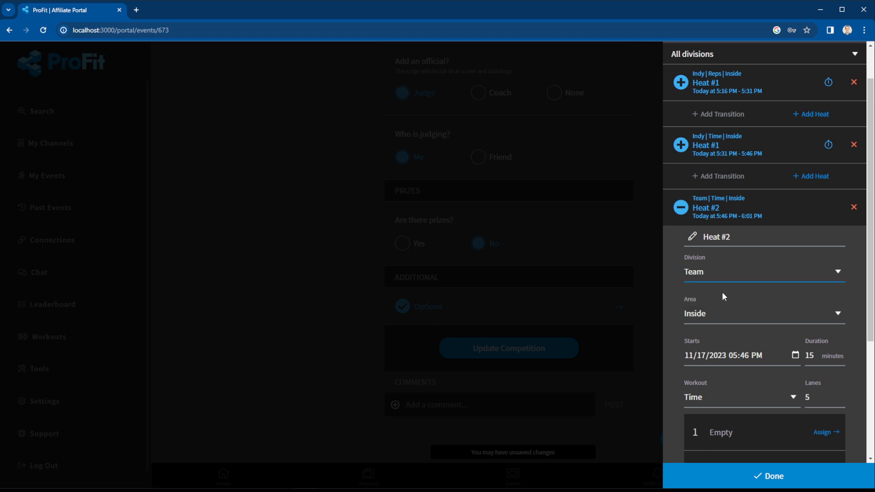
left_click(756, 229)
- Set the Team heat's workout to Reps and its start time to 05:16 PM
scroll(720, 292, "down", 1)
left_click(709, 349)
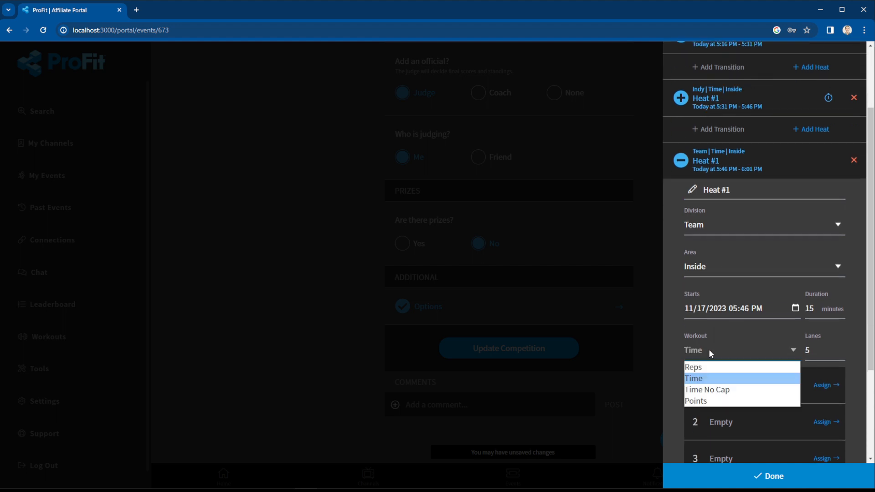
left_click(709, 368)
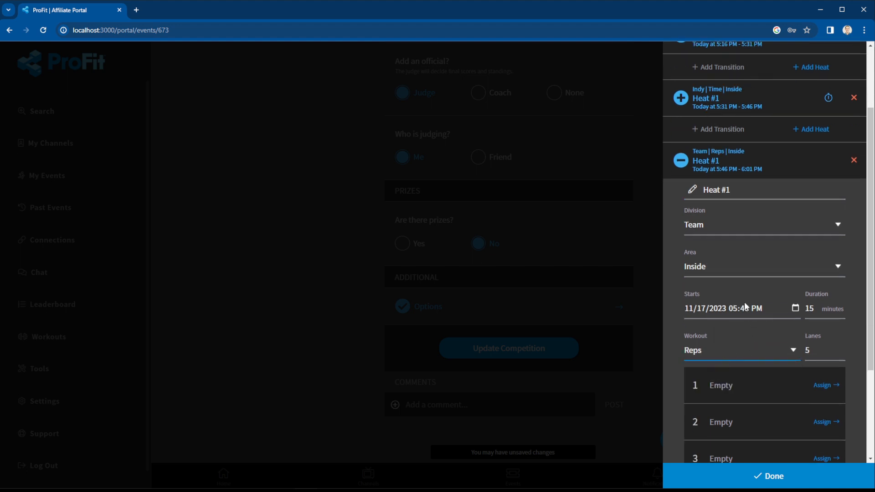
scroll(752, 337, "up", 2)
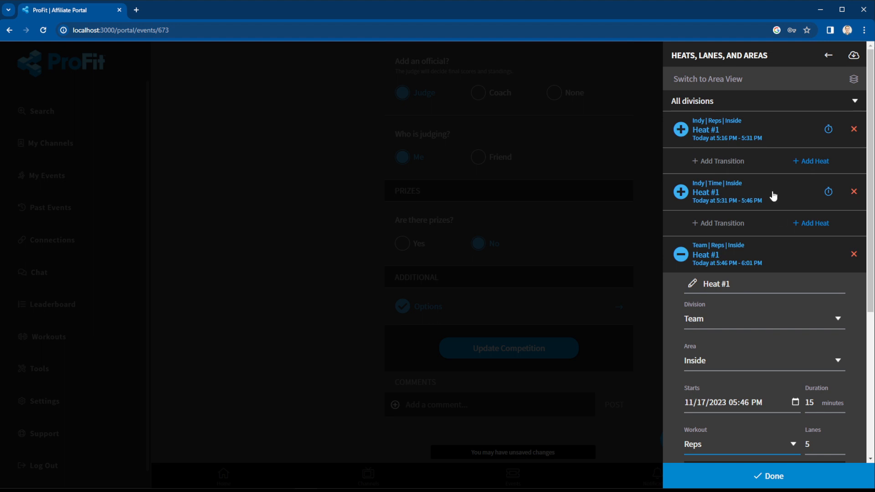
scroll(756, 346, "down", 1)
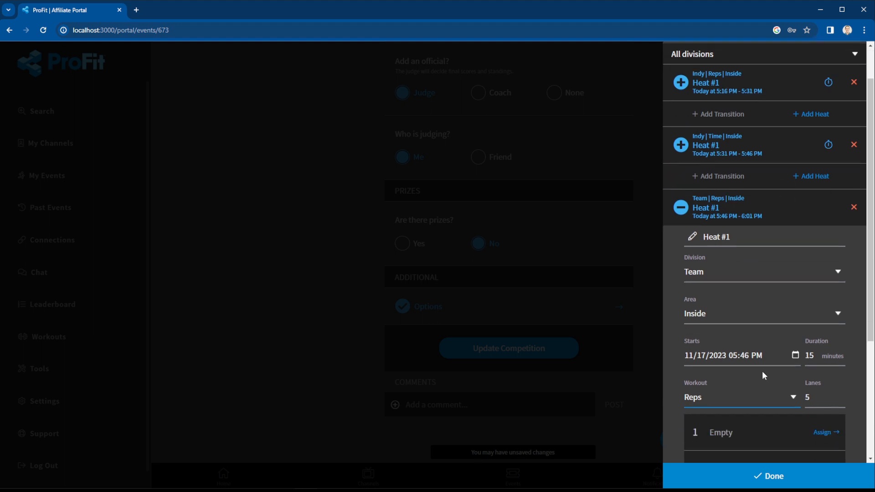
left_click(740, 356)
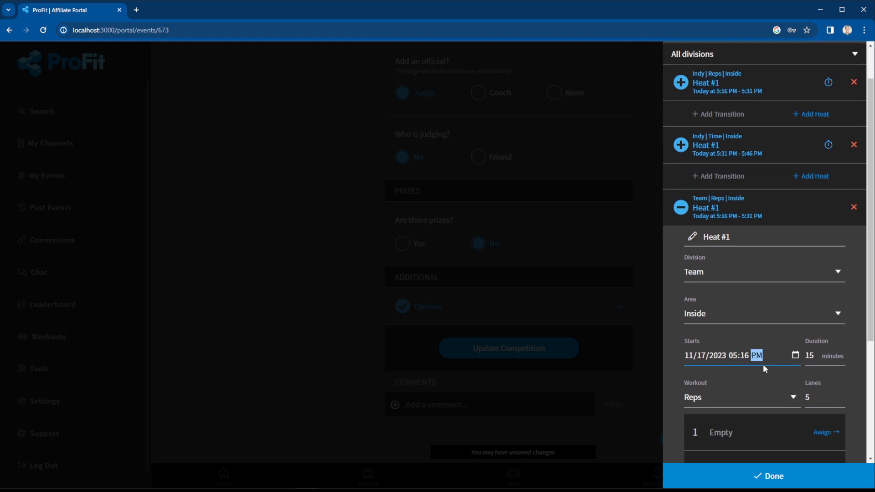
scroll(775, 292, "up", 1)
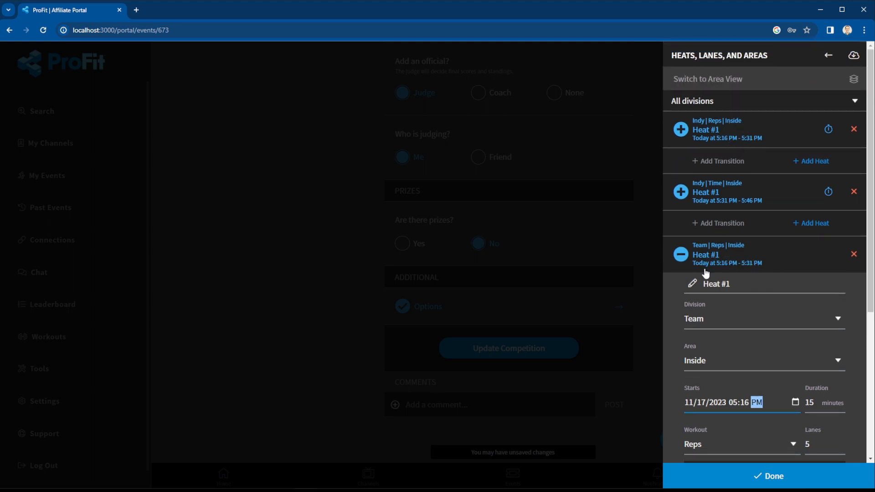
- Change the Team heat's area to Outside and its workout to Time No Cap
scroll(778, 311, "down", 3)
scroll(769, 329, "down", 2)
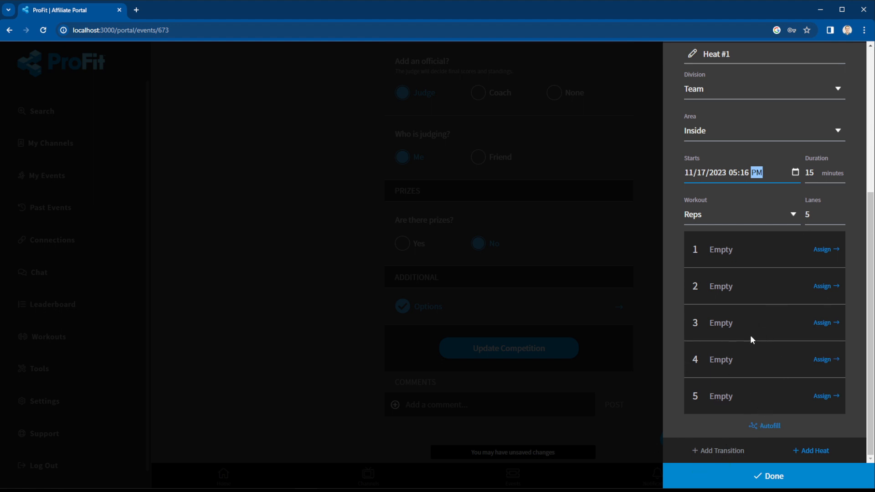
scroll(728, 335, "up", 3)
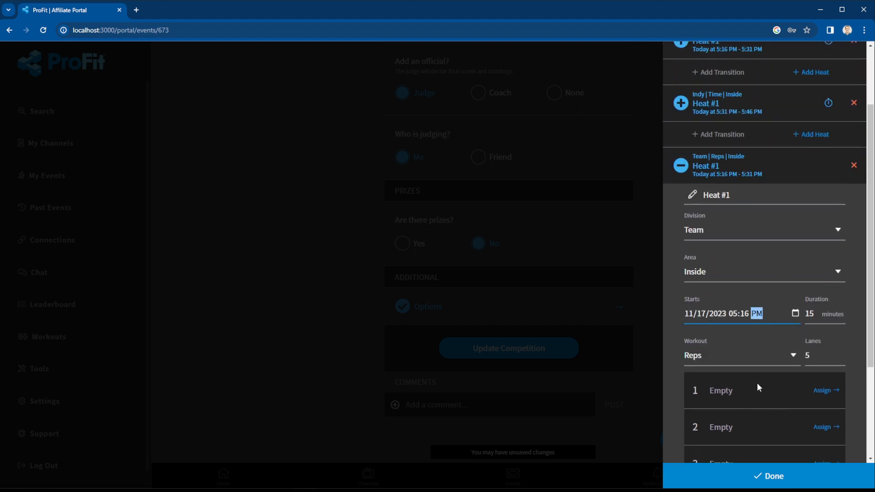
scroll(756, 387, "down", 1)
scroll(759, 363, "up", 2)
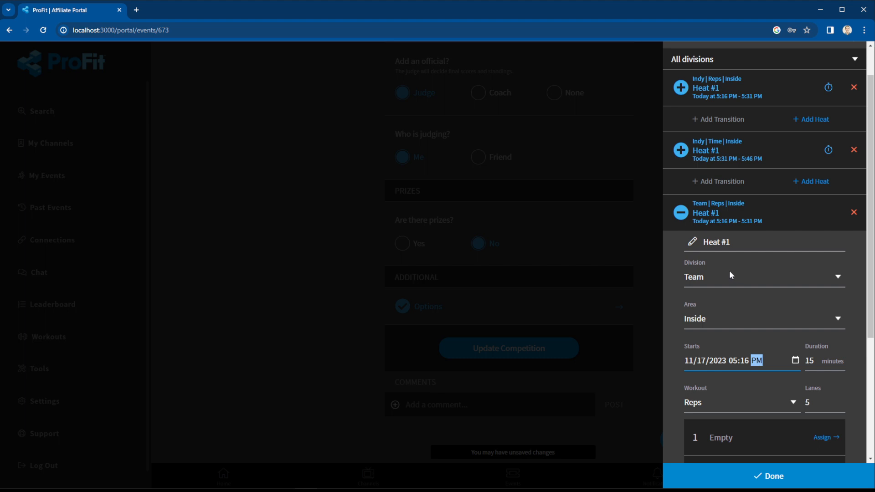
left_click(724, 319)
left_click(716, 348)
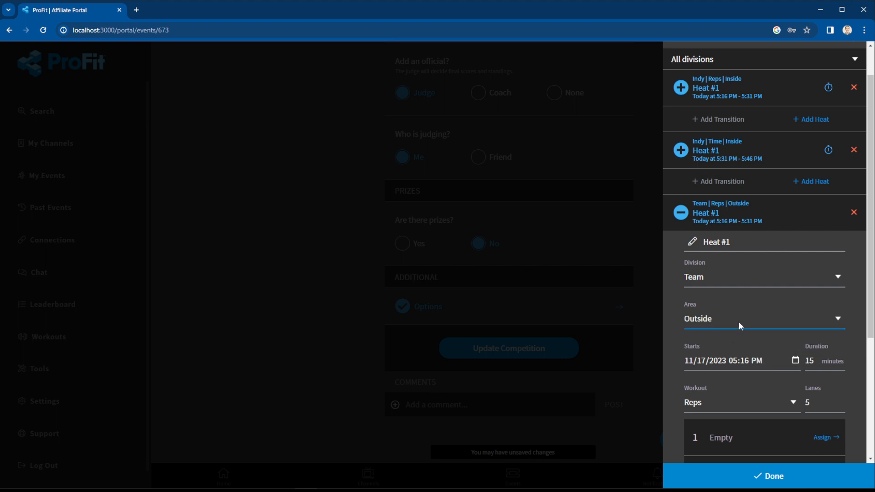
left_click(694, 402)
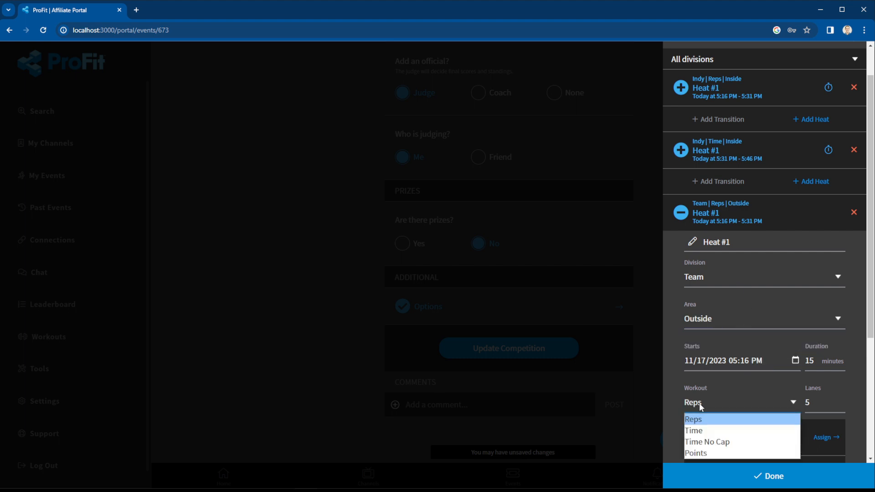
left_click(716, 442)
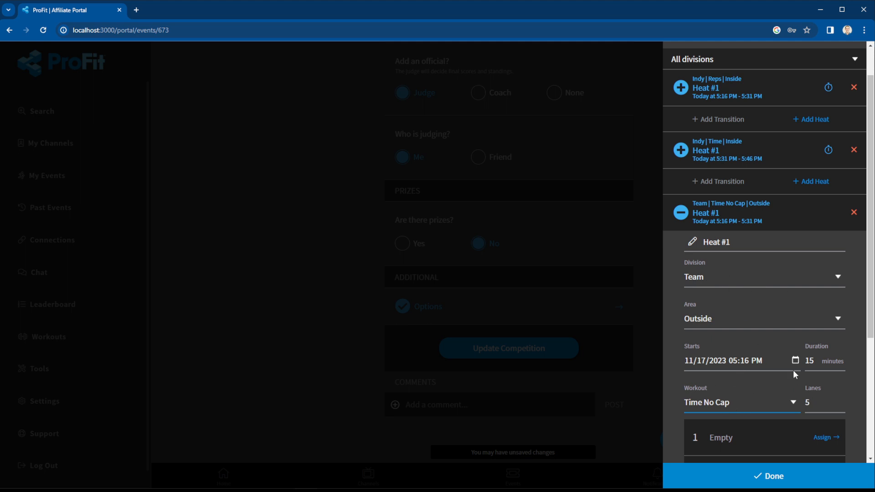
- Set the Team heat's duration to 30 minutes, autofill its lanes with registered teams and collapse the heat
left_click_drag(829, 363, 795, 364)
type("30")
scroll(802, 365, "down", 4)
left_click(770, 427)
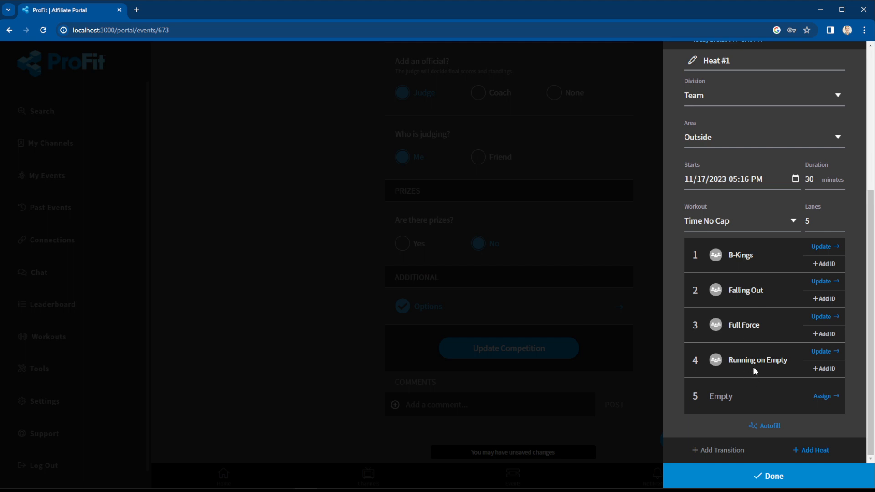
scroll(766, 365, "up", 5)
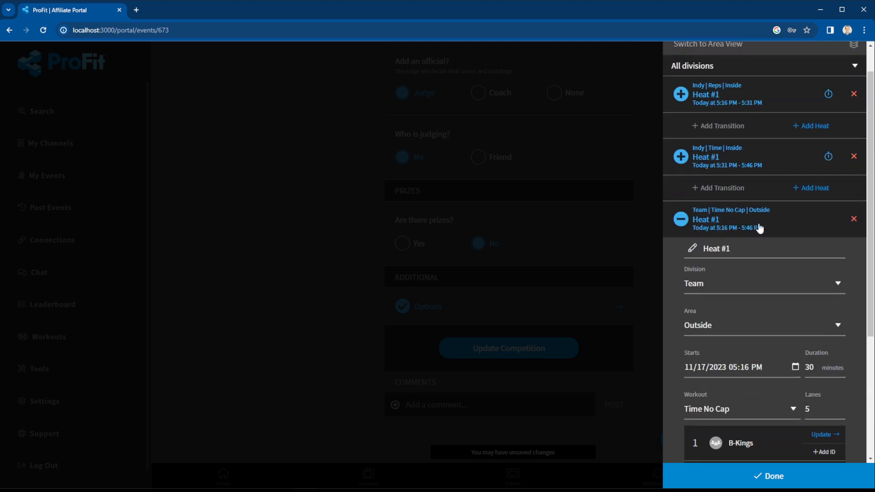
left_click(757, 226)
- Examine the heats grouped under the Outside and Inside areas, and return to the schedule view
left_click(862, 80)
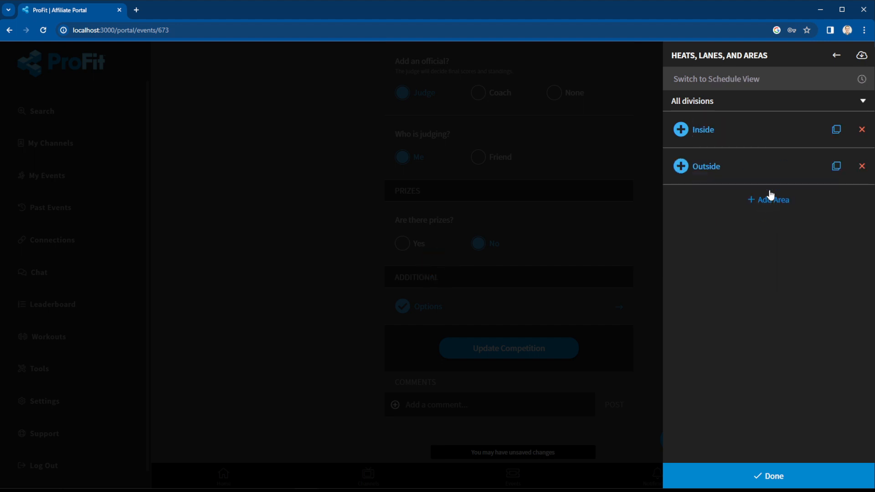
left_click(730, 168)
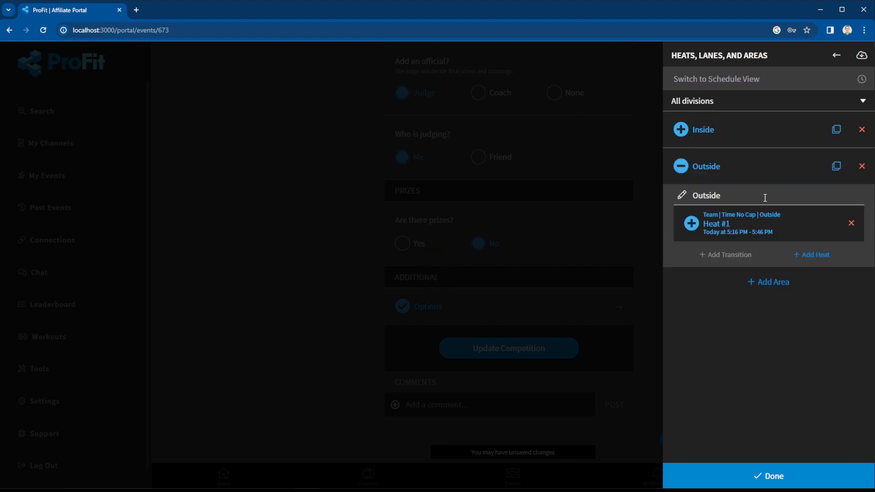
left_click(721, 135)
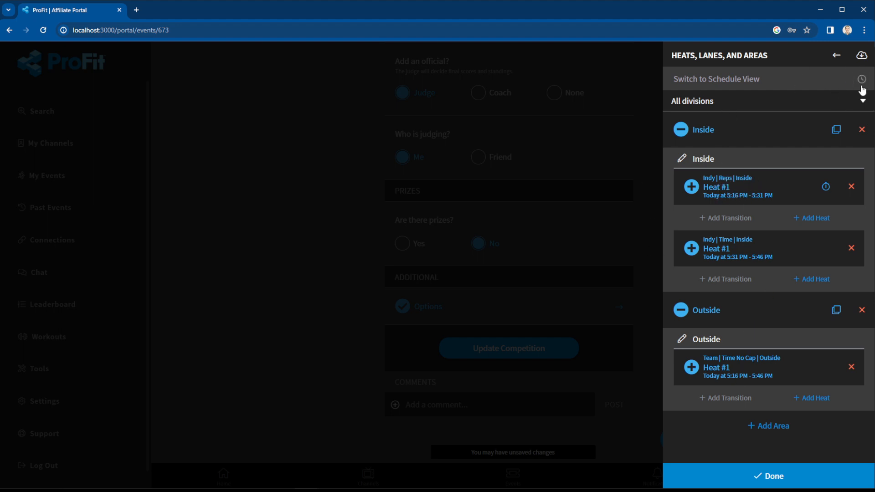
left_click(848, 79)
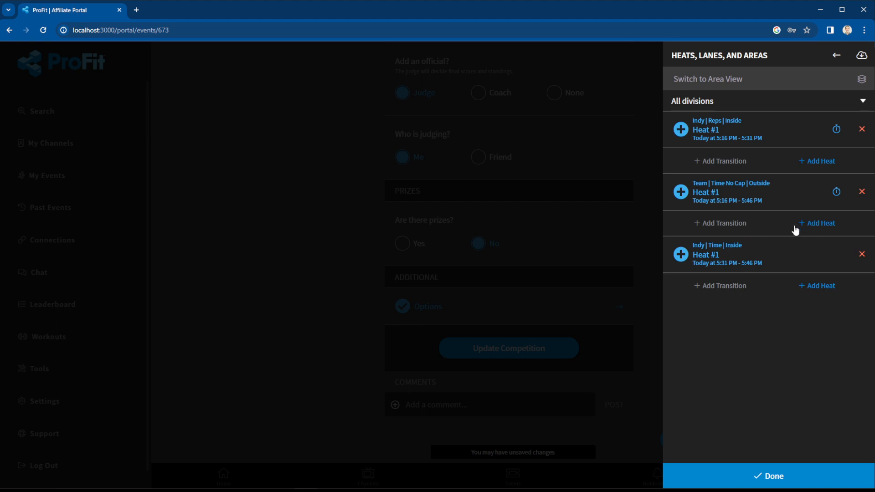
- Add an Indy heat after the Time workout's Heat #1 and set its workout to Points
left_click(814, 287)
scroll(757, 319, "down", 2)
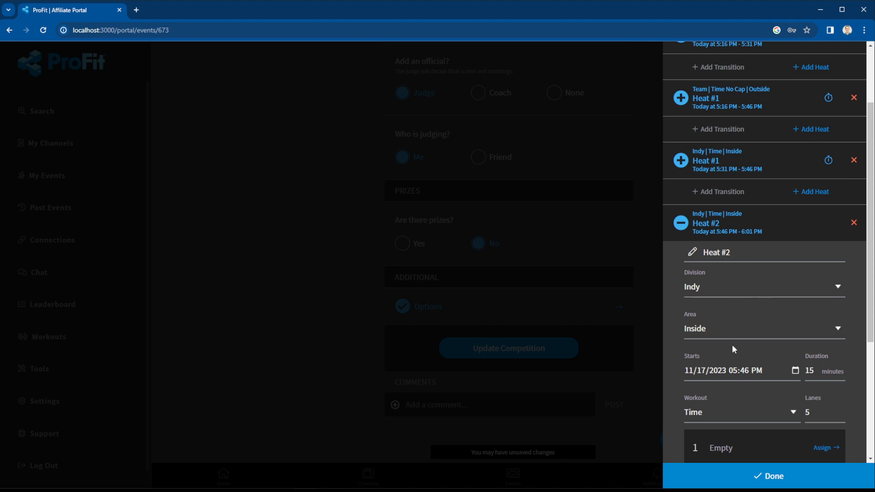
scroll(725, 273, "down", 2)
left_click(712, 191)
left_click(712, 191)
left_click(714, 319)
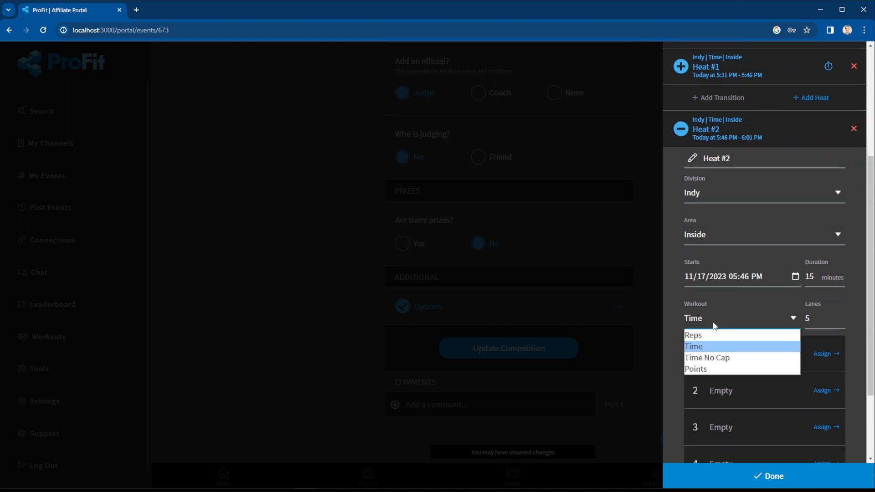
left_click(742, 368)
- Autofill the Points heat's lanes with registered athletes and set its duration to 45 minutes
scroll(802, 386, "down", 2)
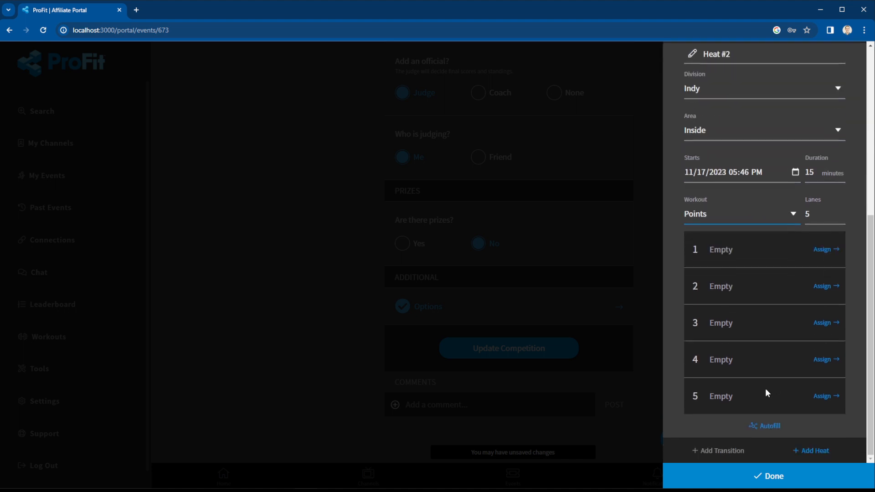
left_click(764, 423)
scroll(765, 365, "up", 3)
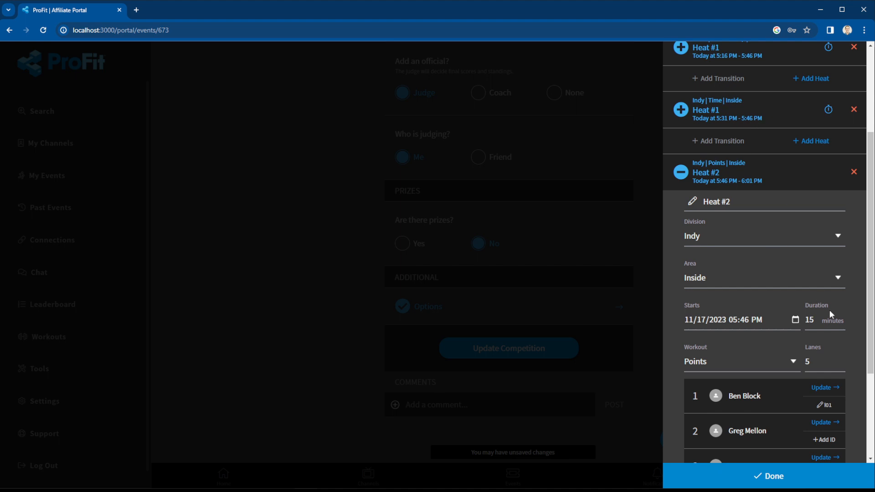
left_click_drag(823, 321, 797, 321)
type("45")
scroll(793, 346, "down", 3)
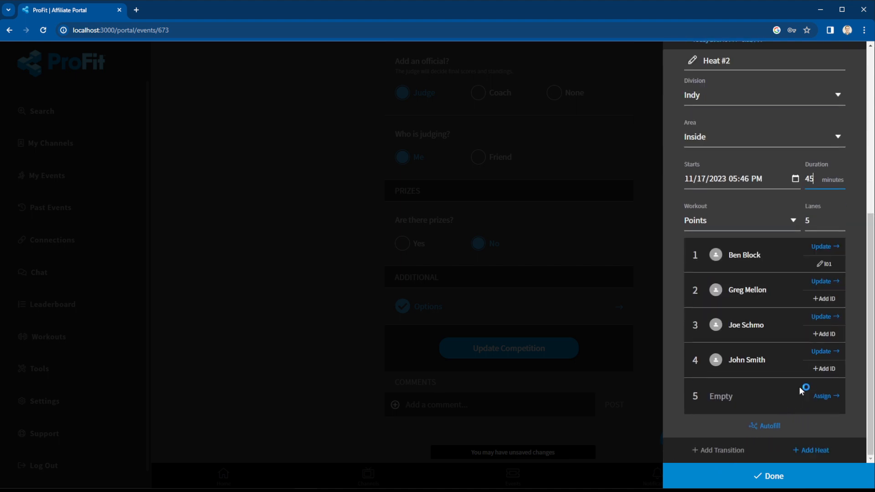
- Add another Indy heat after the Points heat and set its workout to Time No Cap
scroll(799, 387, "up", 3)
left_click(816, 348)
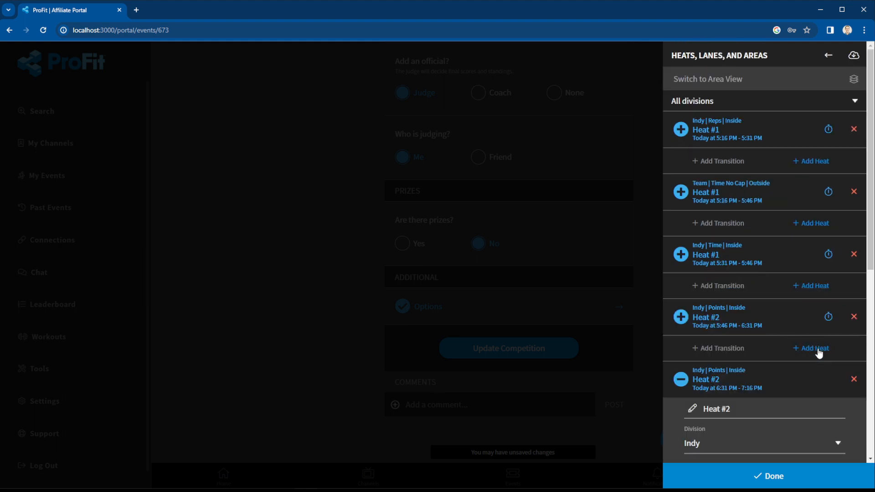
scroll(819, 352, "down", 4)
left_click(726, 381)
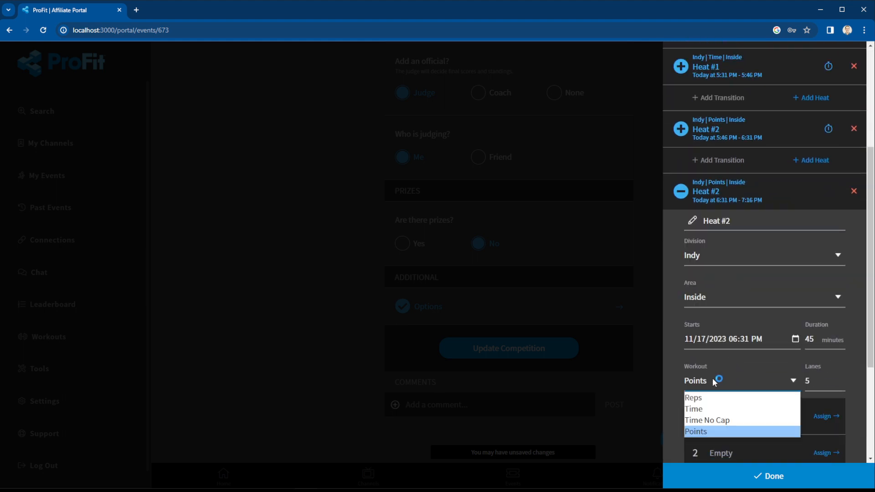
left_click(723, 420)
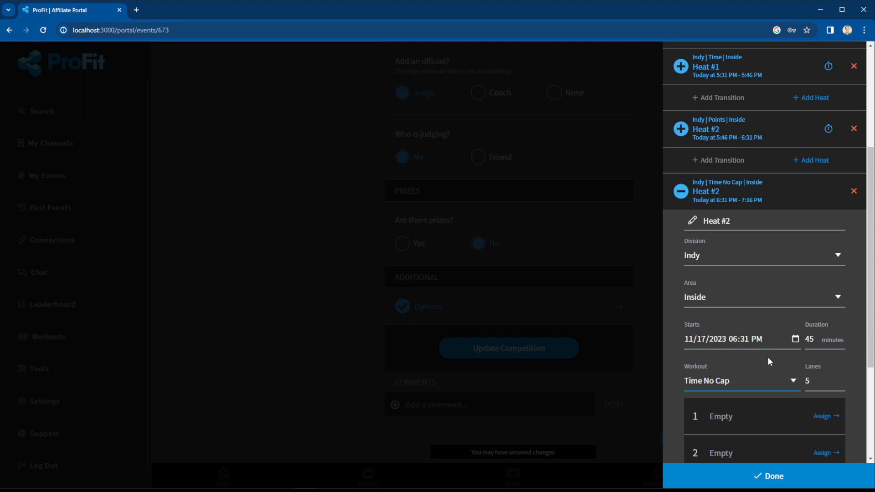
- Autofill the lanes of the Indy Time No Cap heat with registered athletes and collapse the heat
scroll(768, 361, "down", 4)
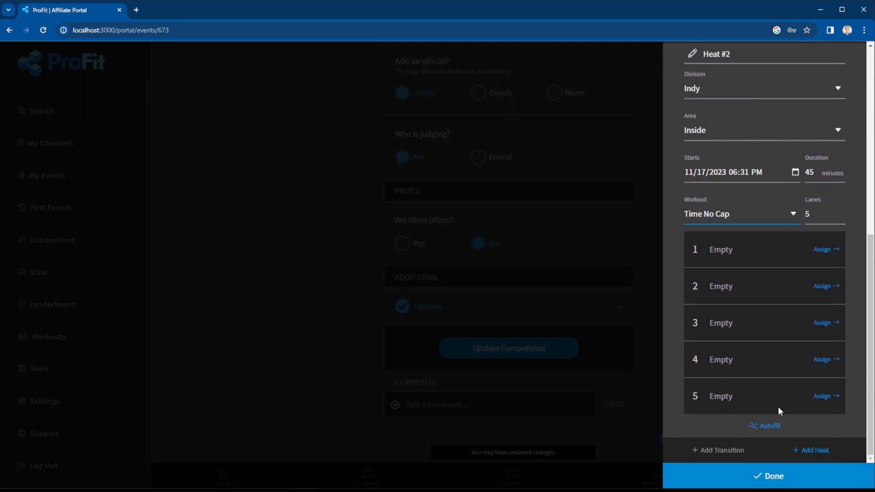
left_click(769, 425)
scroll(716, 381, "up", 1)
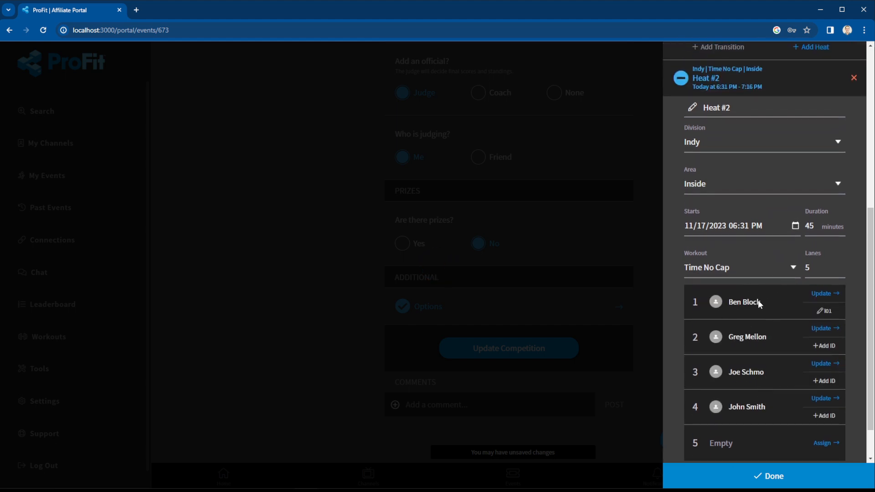
left_click(733, 80)
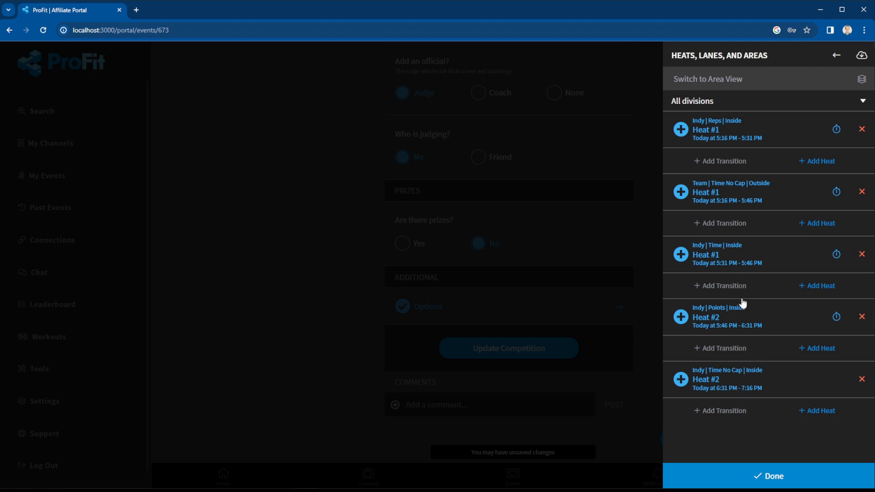
- Add a 5-minute transition for the Indy division in the Inside area after the Time workout's Heat #1
left_click(730, 287)
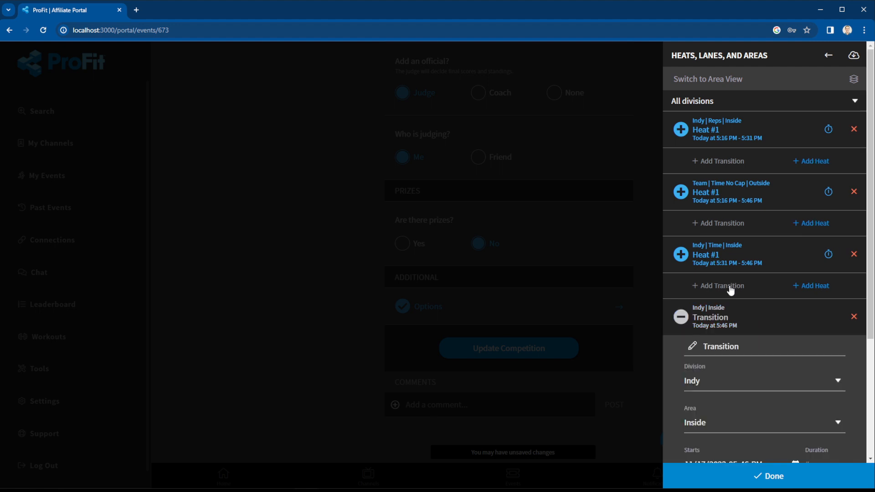
scroll(758, 324, "down", 2)
left_click(701, 289)
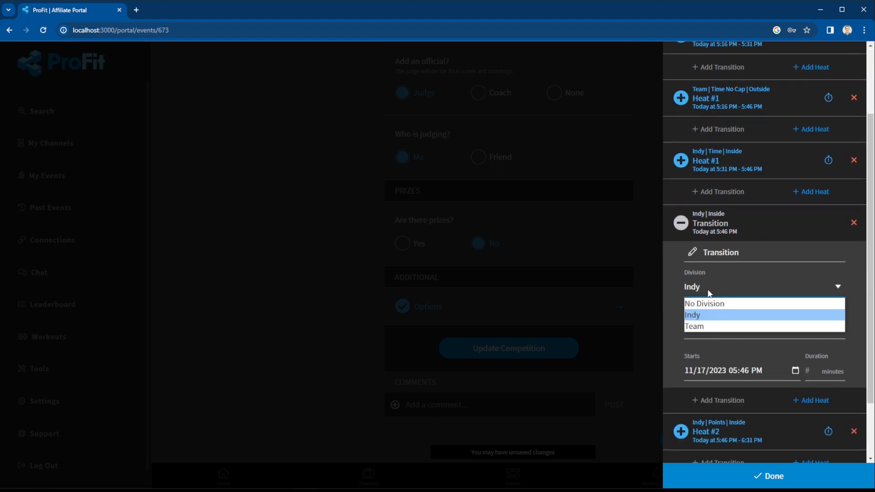
left_click(710, 301)
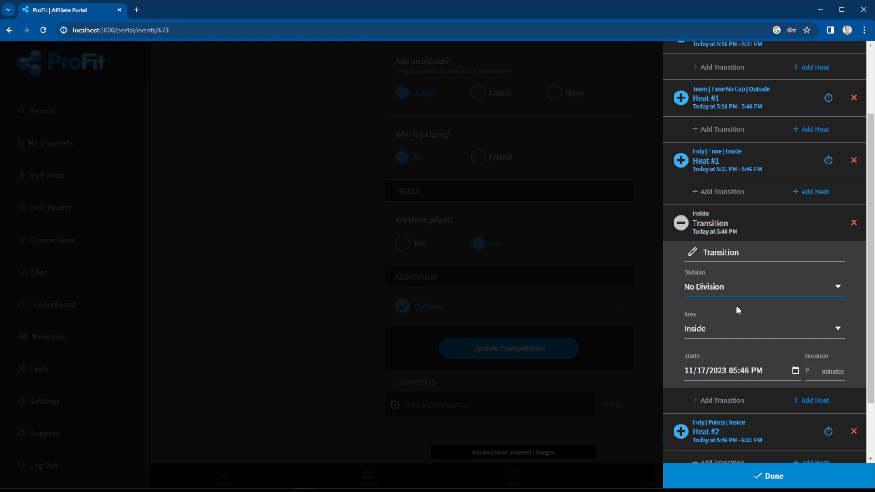
left_click(731, 288)
left_click(713, 313)
left_click(819, 371)
type("5")
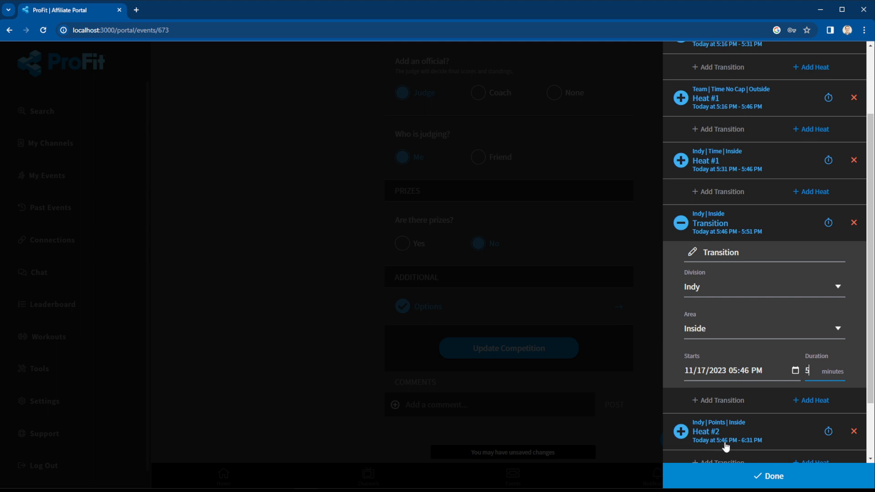
left_click(738, 233)
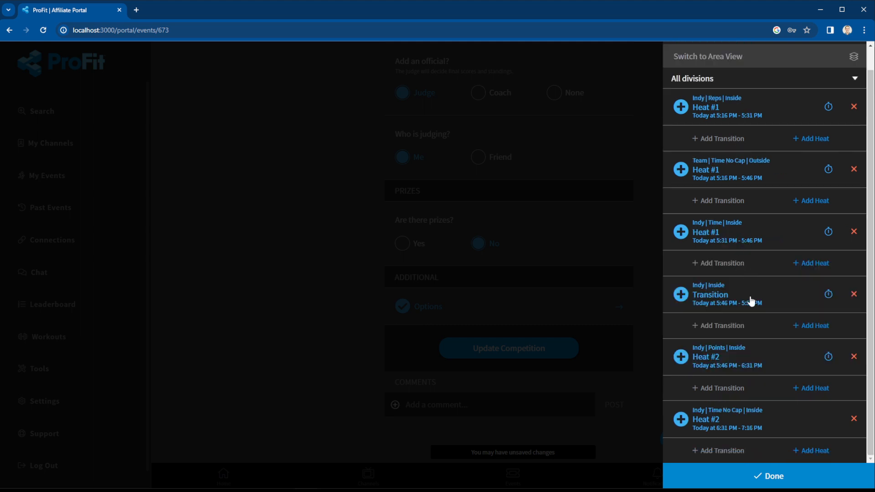
- Sync the remaining Inside area times from the transition's start and finish the heats, lanes and areas setup
left_click(828, 294)
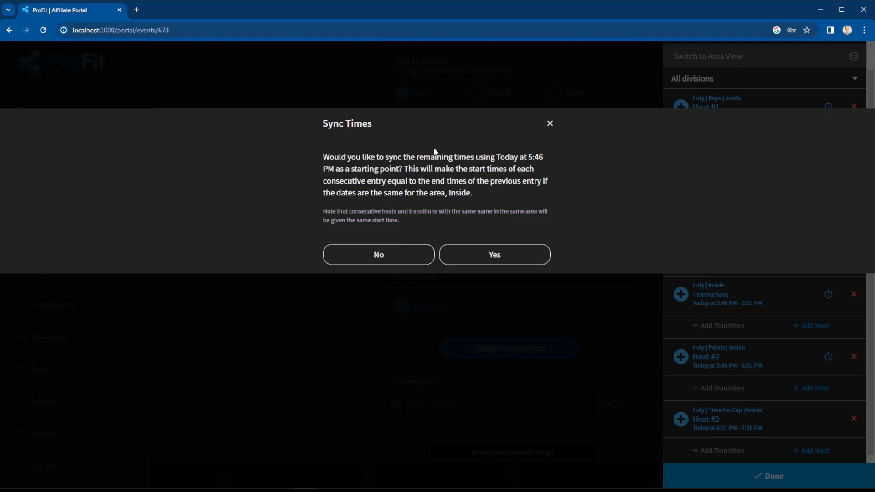
left_click(506, 256)
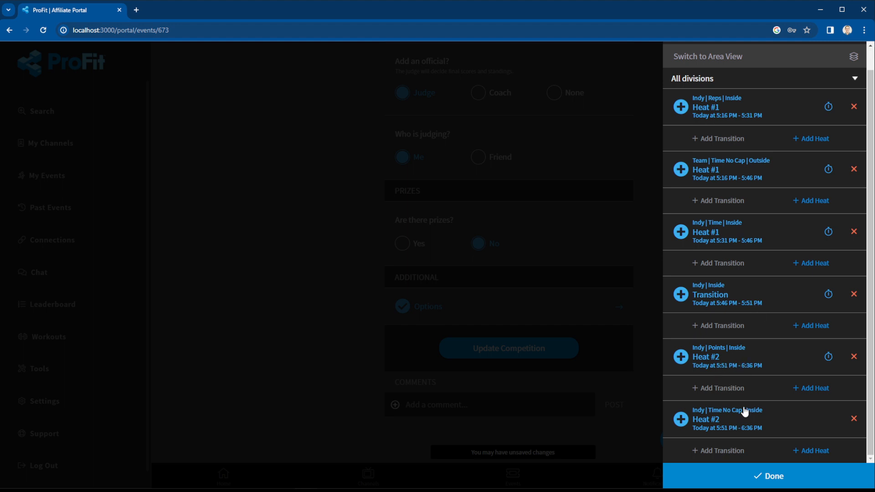
left_click(773, 476)
left_click(773, 476)
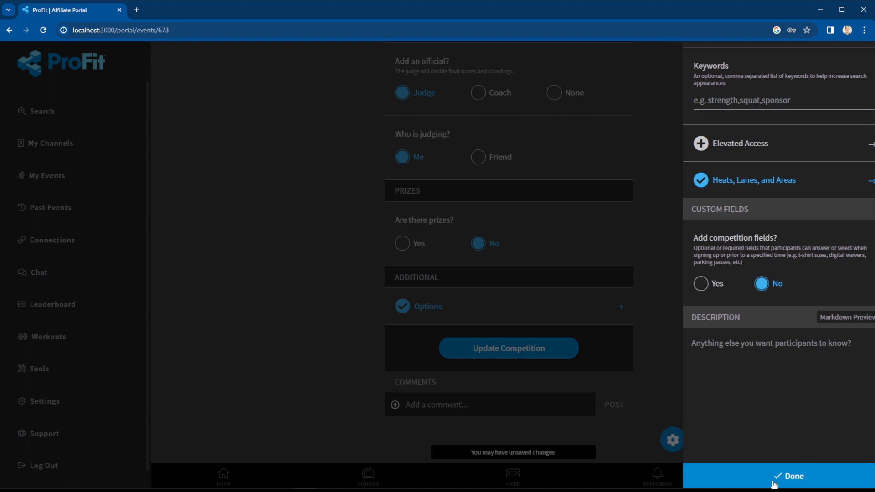
- Open the participant view of the Fit Games competition
left_click(673, 439)
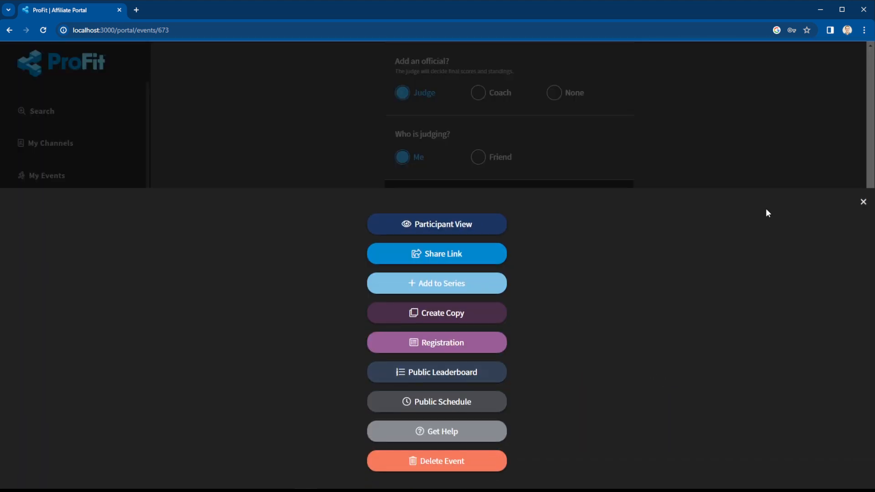
left_click(865, 202)
left_click(672, 439)
left_click(863, 202)
left_click(673, 439)
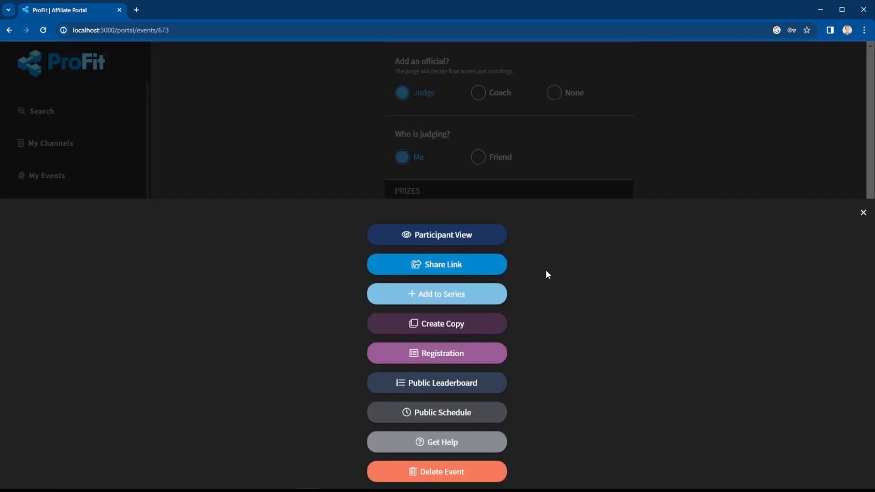
left_click(438, 228)
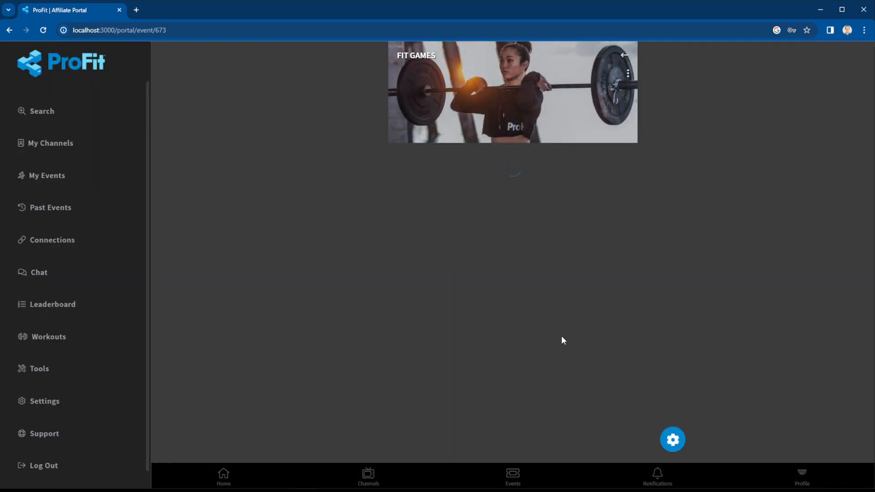
- Open the competition's public schedule and use its share option
scroll(590, 346, "down", 1)
left_click(669, 438)
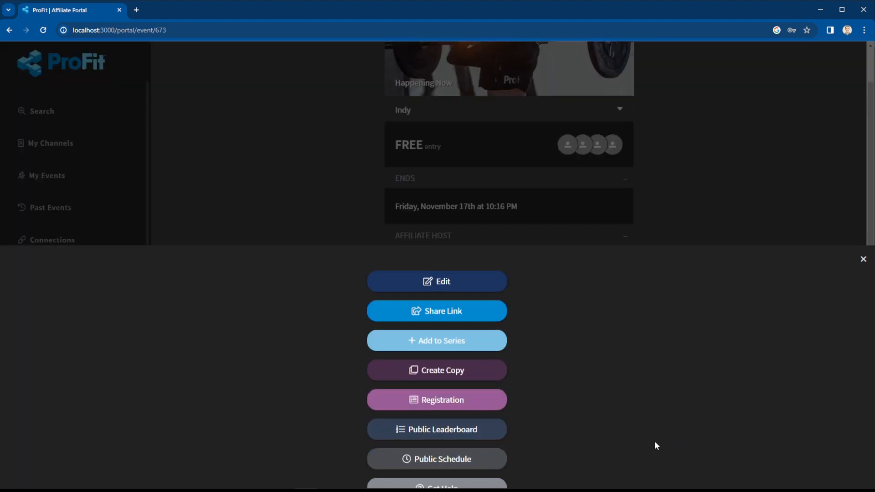
left_click(441, 431)
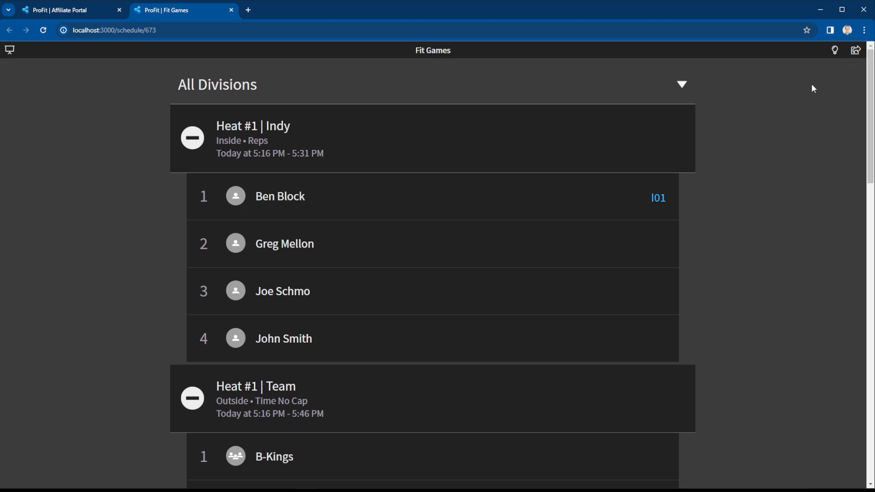
left_click(858, 53)
- Filter the public schedule to Indy and back to All Divisions, and toggle its presentation mode on and off
left_click(246, 89)
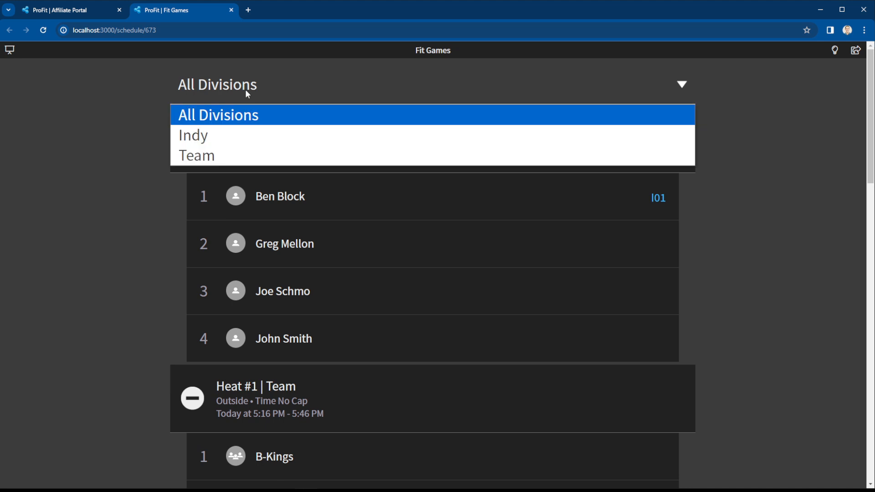
left_click(215, 137)
left_click(273, 96)
left_click(266, 114)
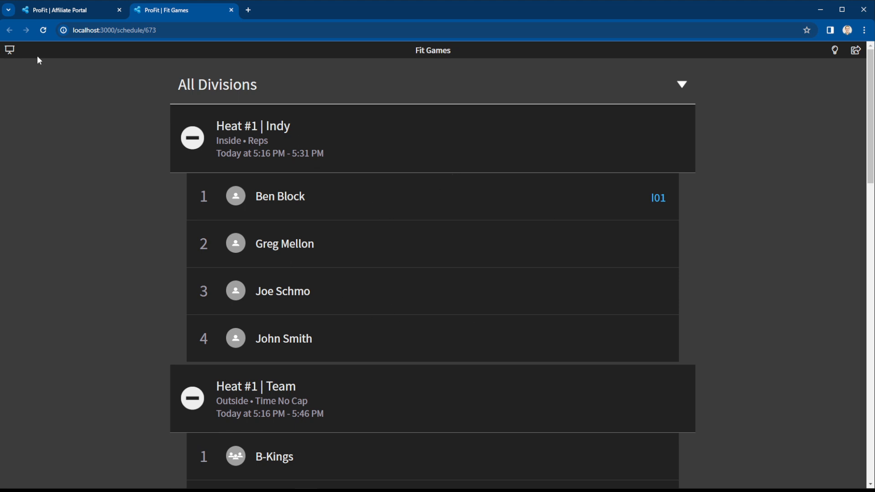
left_click(10, 51)
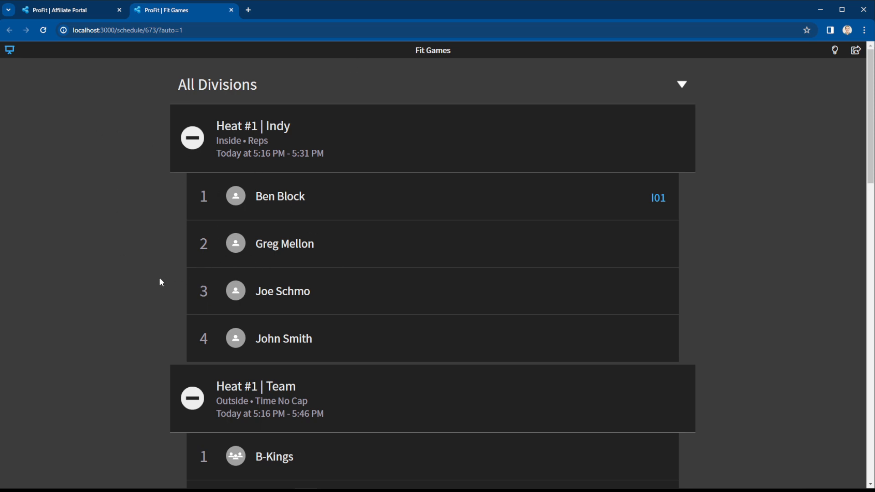
left_click(10, 50)
- Review the heats, transition, times and lane assignments across the public schedule, and close the schedule
scroll(159, 280, "down", 8)
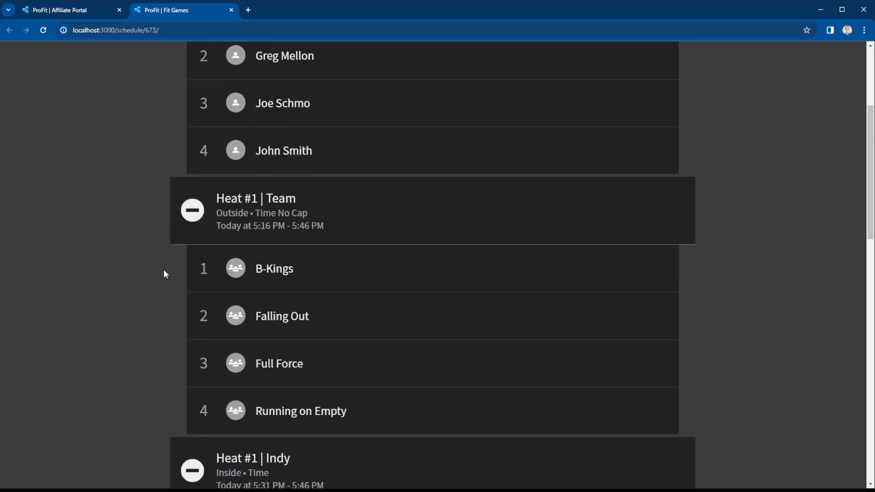
scroll(198, 266, "down", 7)
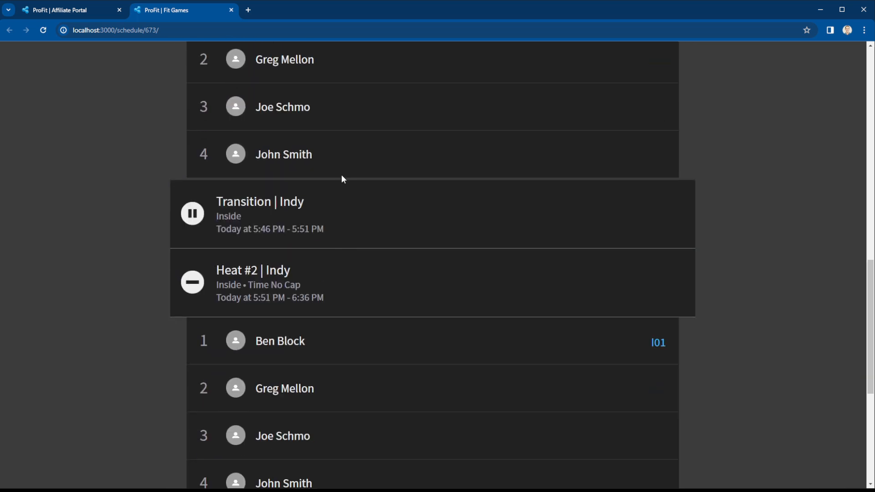
scroll(359, 313, "down", 4)
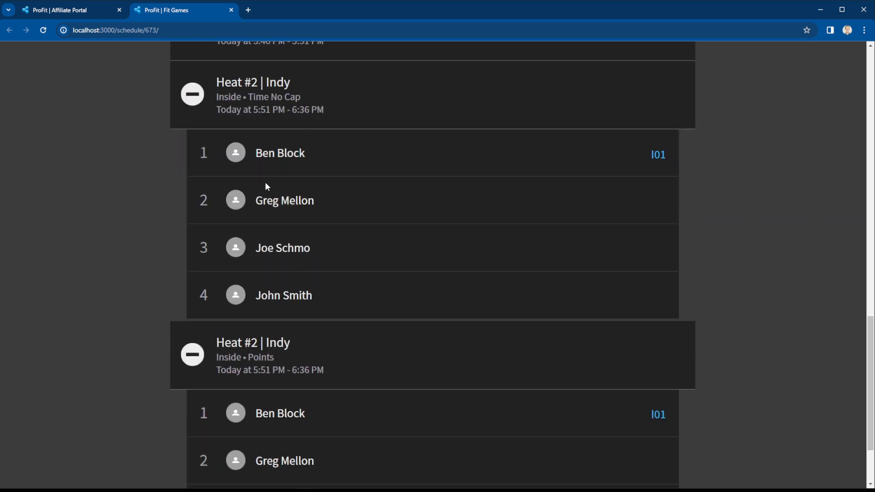
scroll(332, 319, "down", 2)
scroll(287, 439, "up", 15)
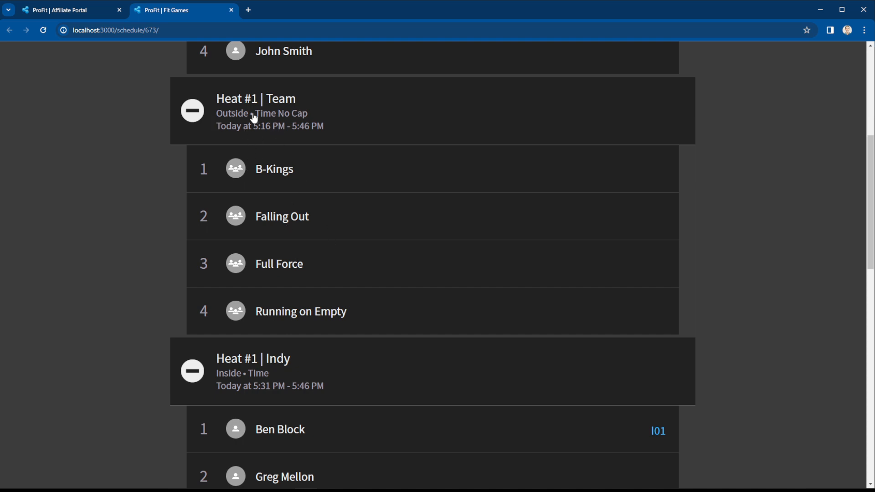
scroll(708, 380, "down", 2)
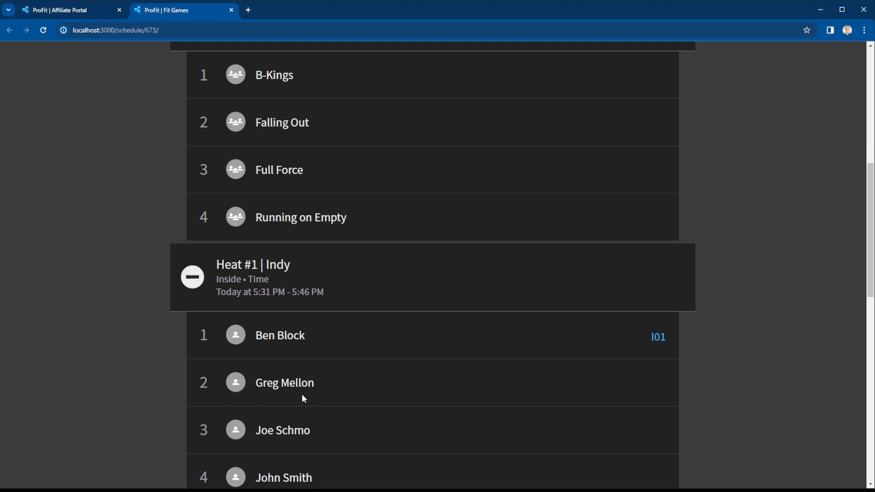
scroll(301, 394, "up", 8)
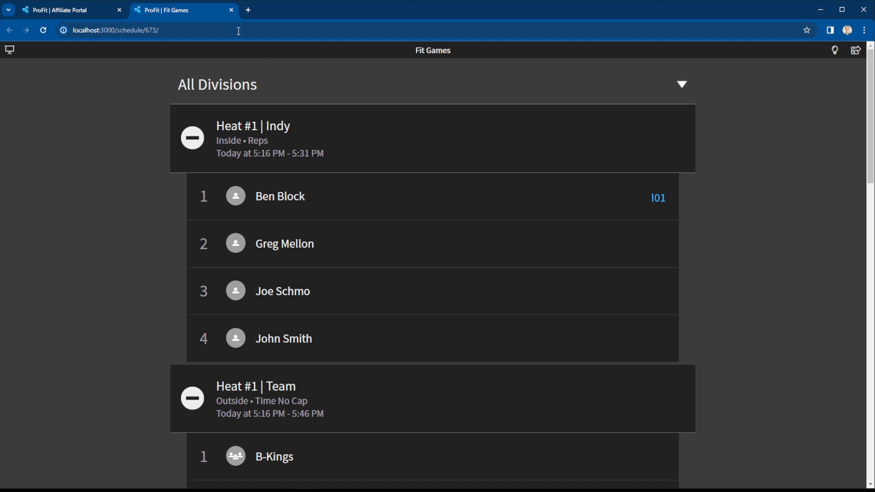
left_click(231, 10)
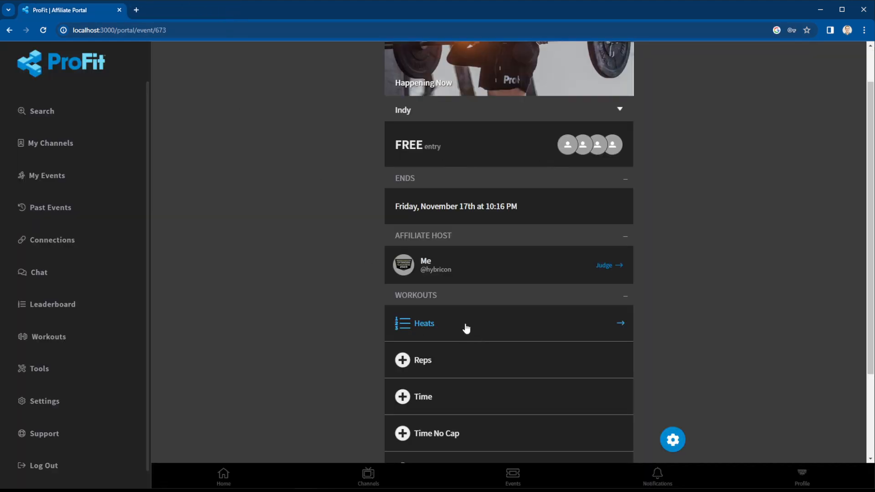
- Open the Indy division's heats from the event page and check the lanes of the Reps workout's Heat #1
scroll(520, 287, "up", 1)
scroll(524, 270, "down", 2)
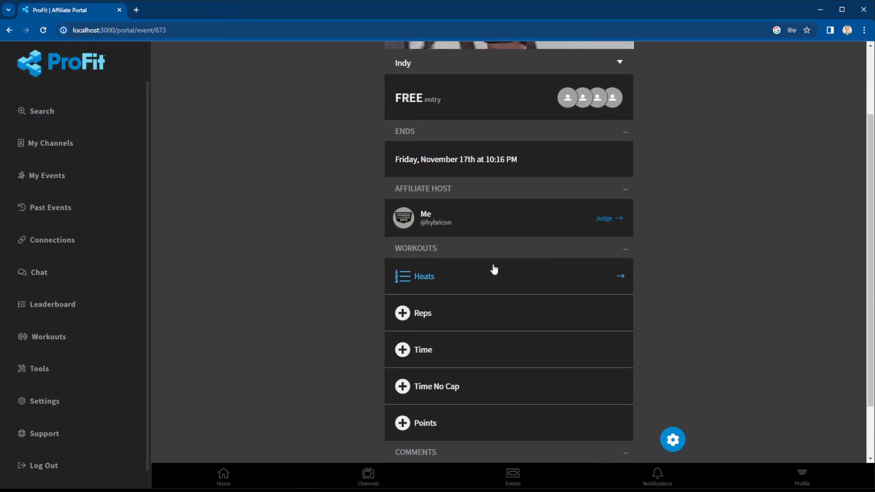
scroll(464, 215, "up", 1)
scroll(422, 173, "up", 2)
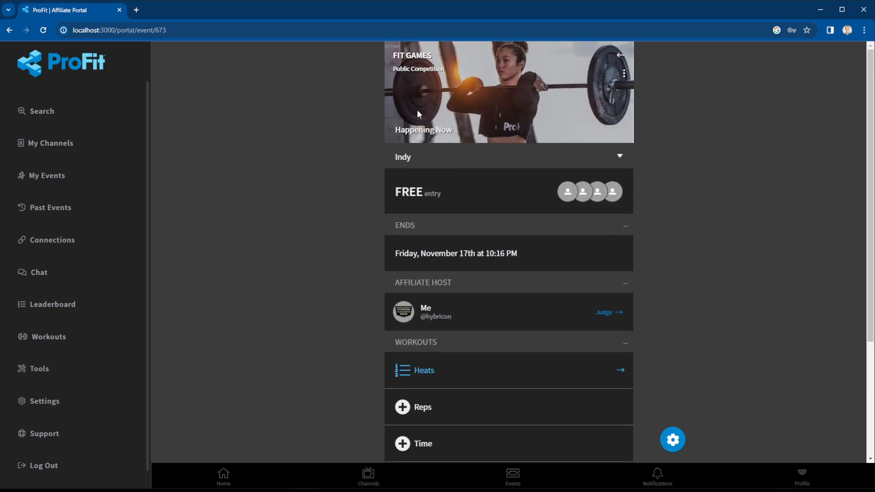
left_click(424, 370)
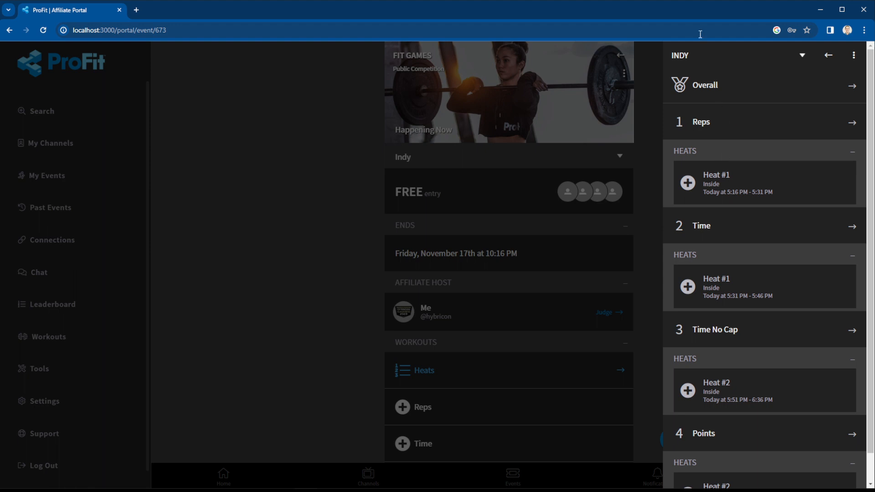
left_click(728, 184)
left_click(718, 194)
scroll(725, 287, "down", 1)
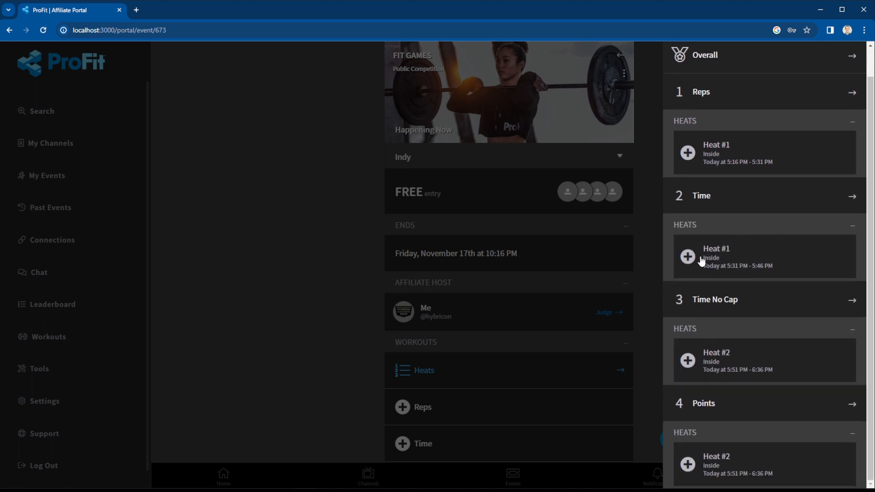
scroll(702, 246, "up", 1)
- View the Reps workout's athlete list and return to the event page
left_click(718, 127)
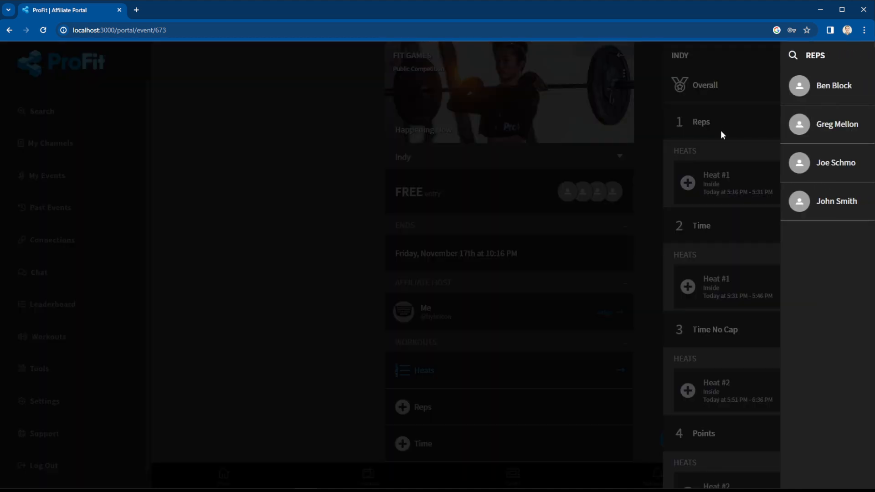
left_click(837, 56)
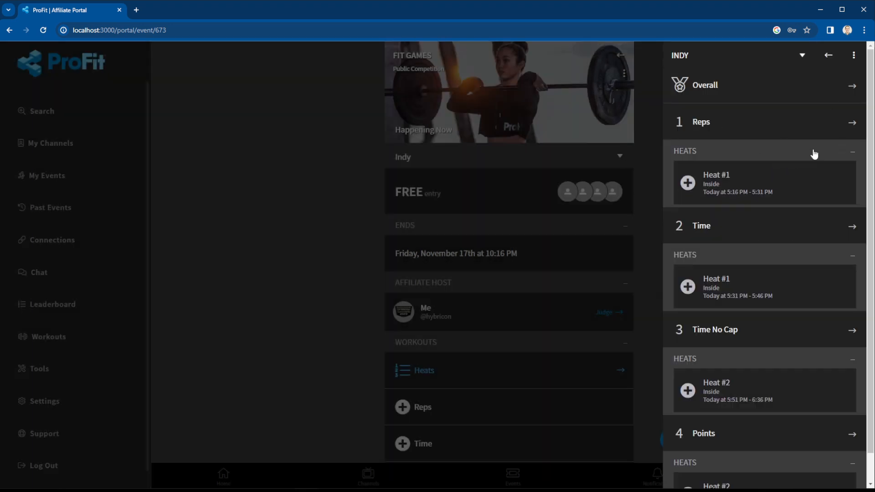
left_click(829, 57)
- Expand the Reps workout on the event page to view its details, and collapse it again
scroll(526, 313, "down", 3)
left_click(494, 275)
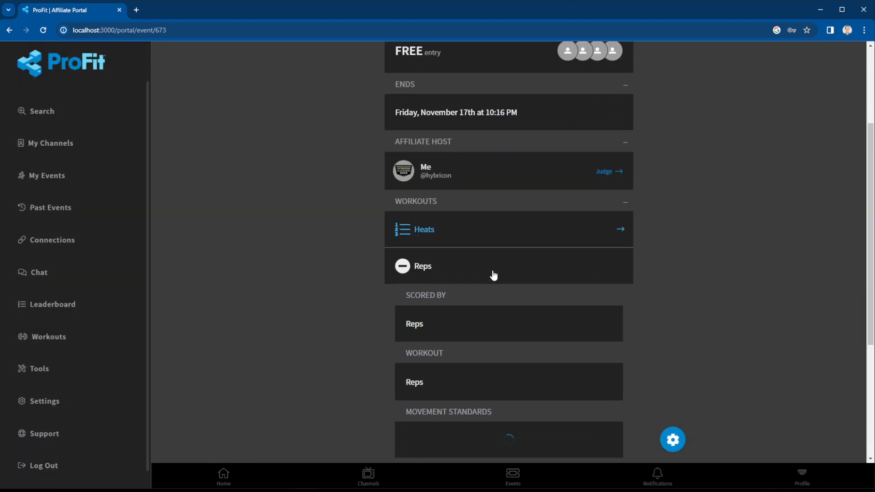
scroll(493, 275, "down", 3)
scroll(533, 271, "up", 3)
left_click(449, 272)
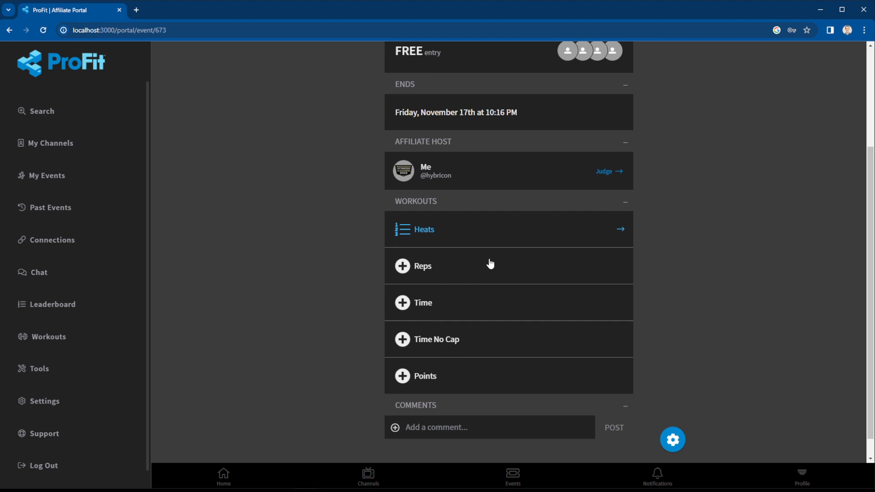
scroll(552, 306, "up", 3)
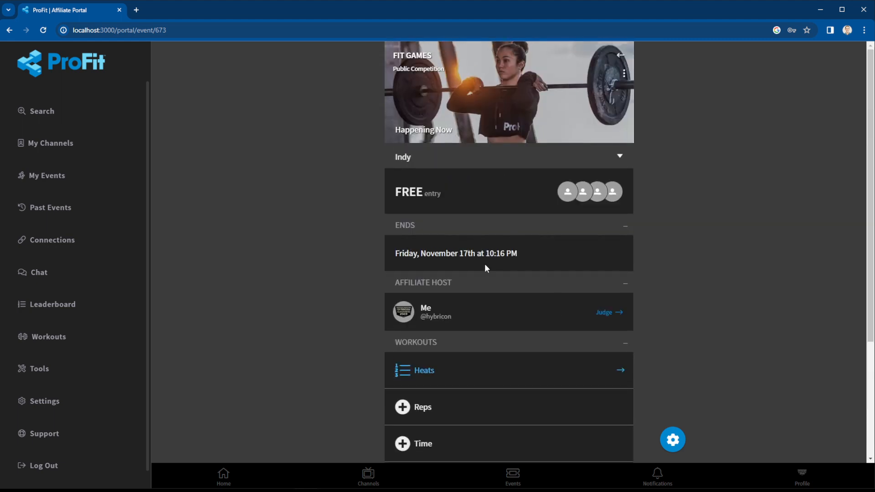